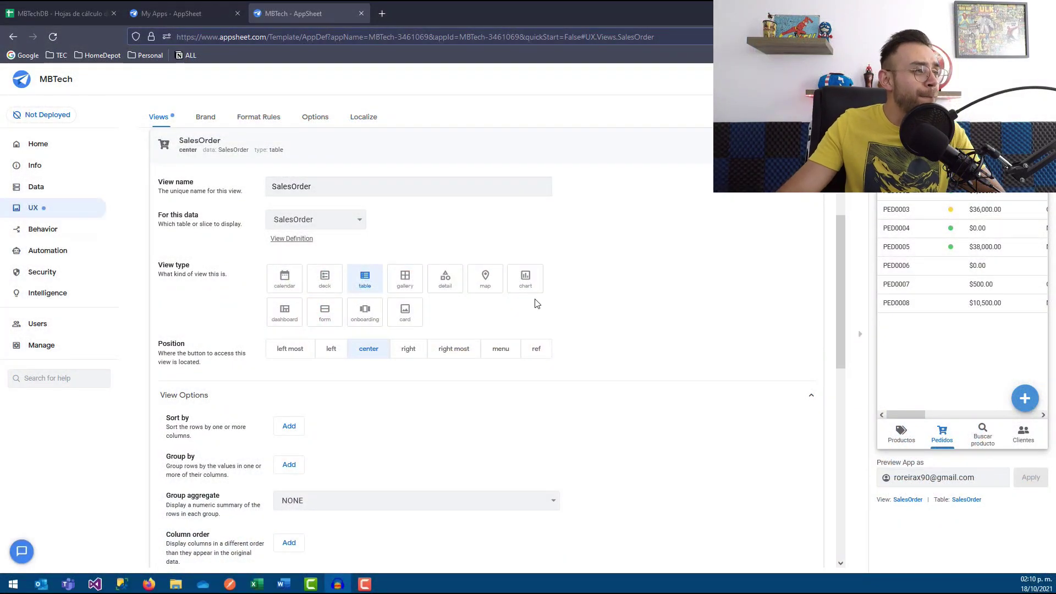
Return to the app's views overview and reopen the SalesOrder view settings
click(66, 208)
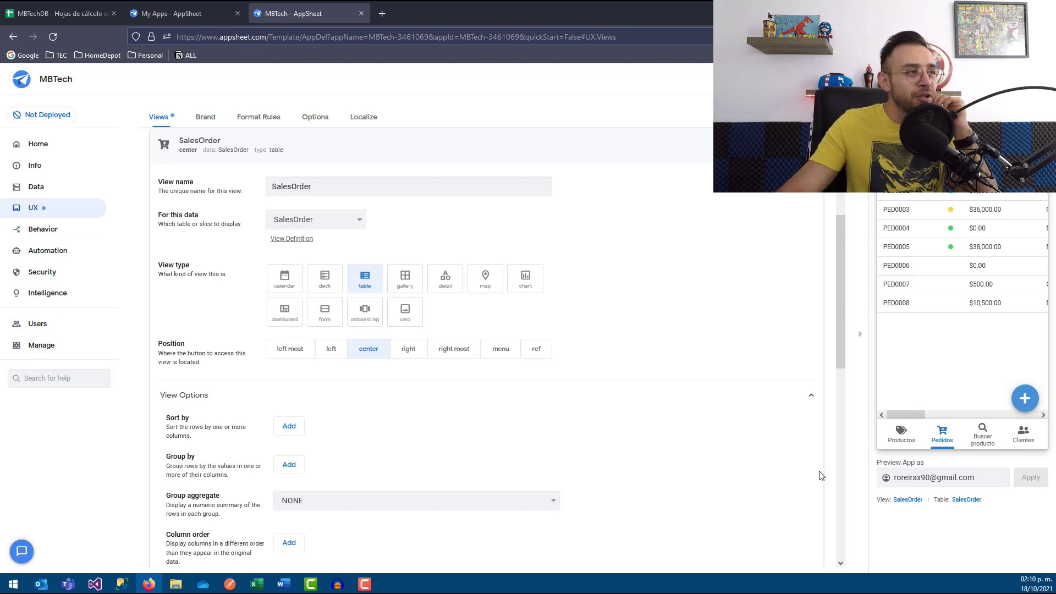
scroll(208, 276, up, 3)
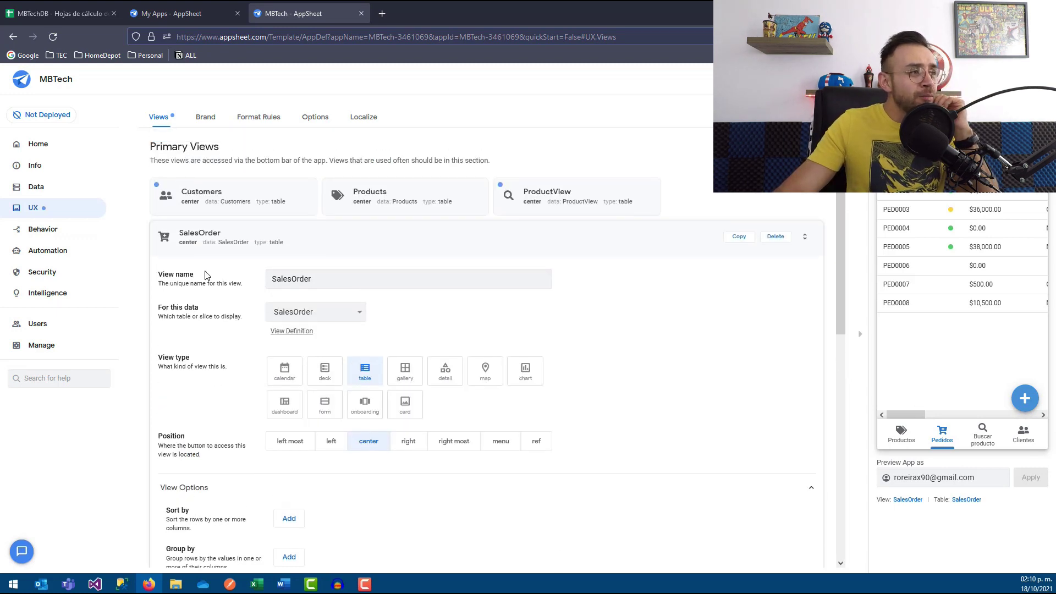
click(34, 187)
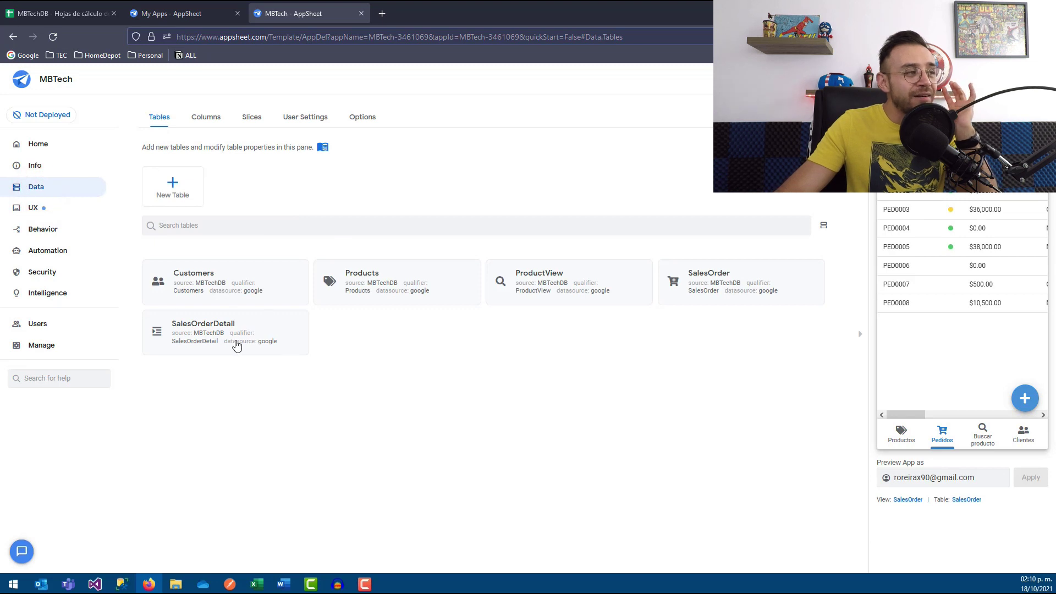
click(58, 208)
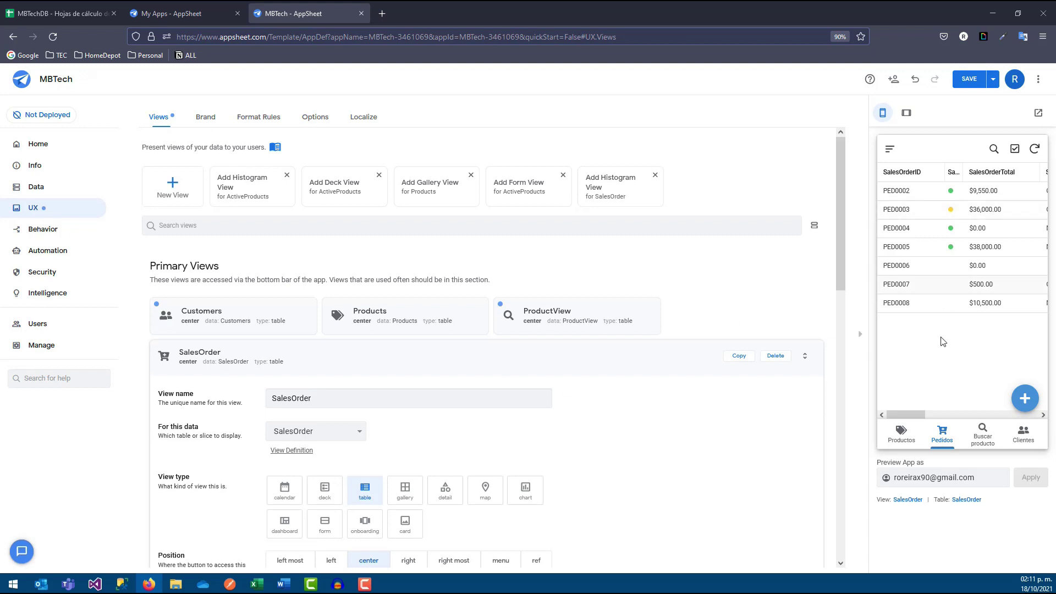
scroll(906, 408, right, 5)
scroll(902, 419, left, 5)
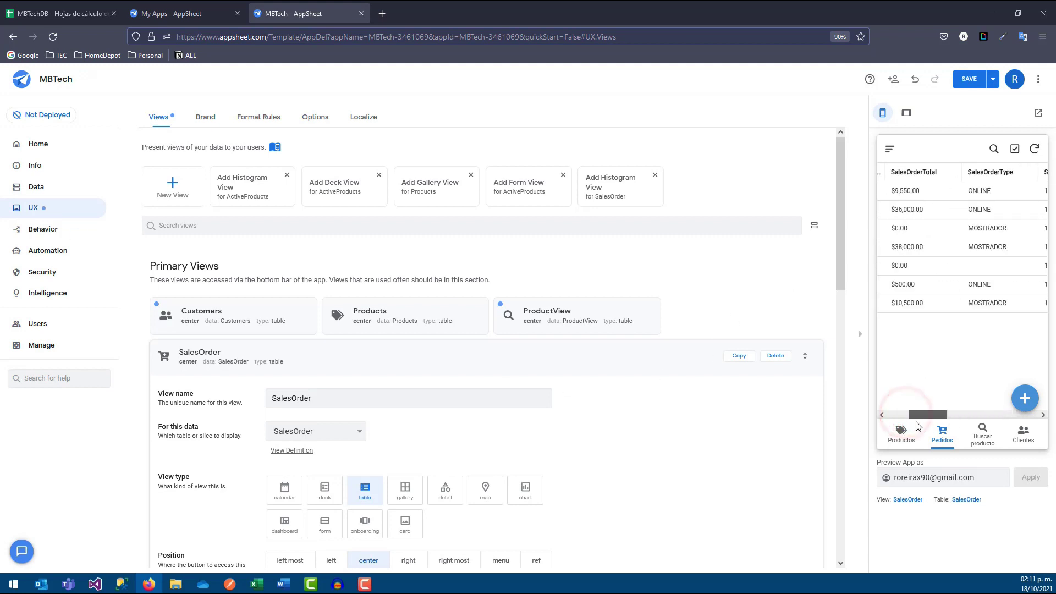
scroll(898, 421, left, 1)
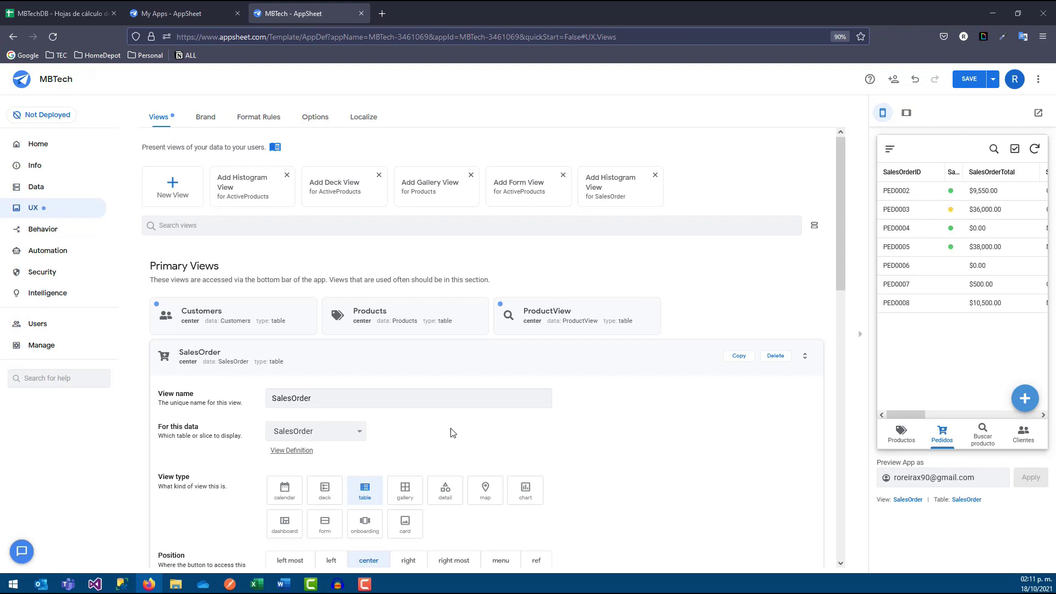
scroll(256, 364, down, 3)
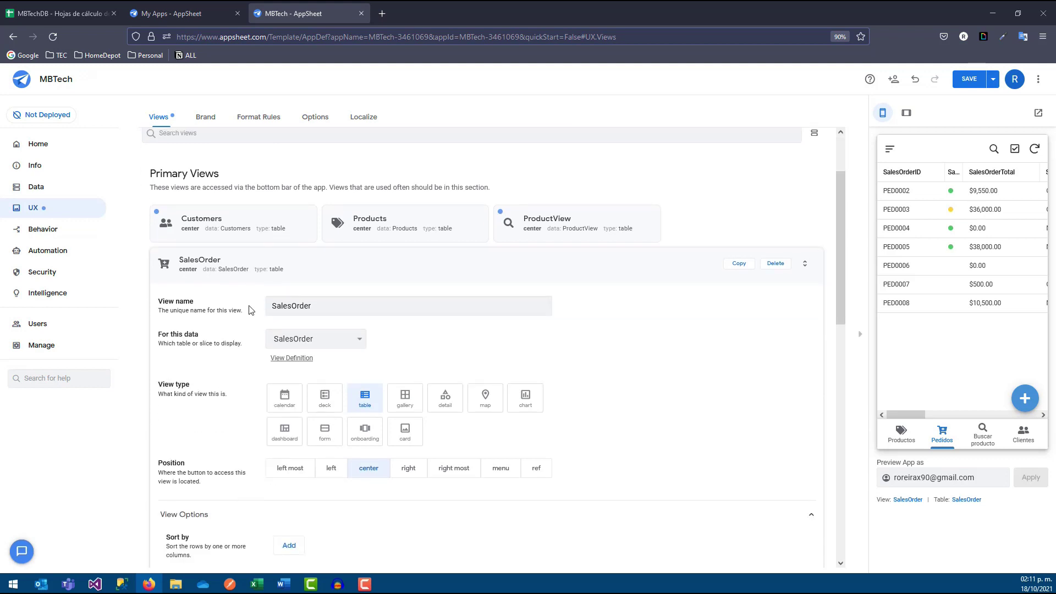
click(230, 278)
click(706, 315)
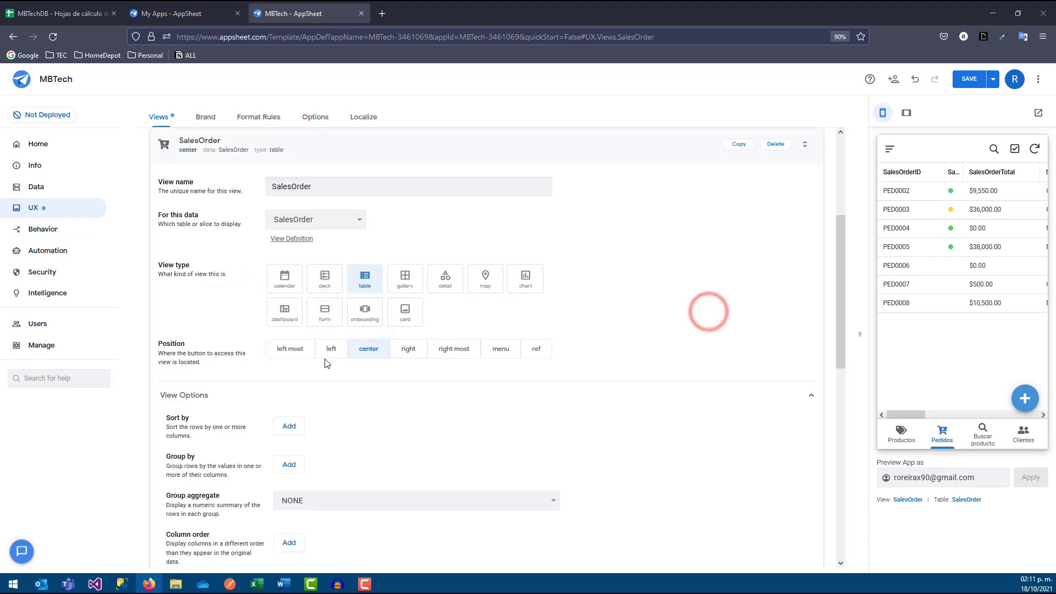
Review the SalesOrder view name and keep SalesOrder as its data table
click(324, 187)
drag(361, 187, 221, 189)
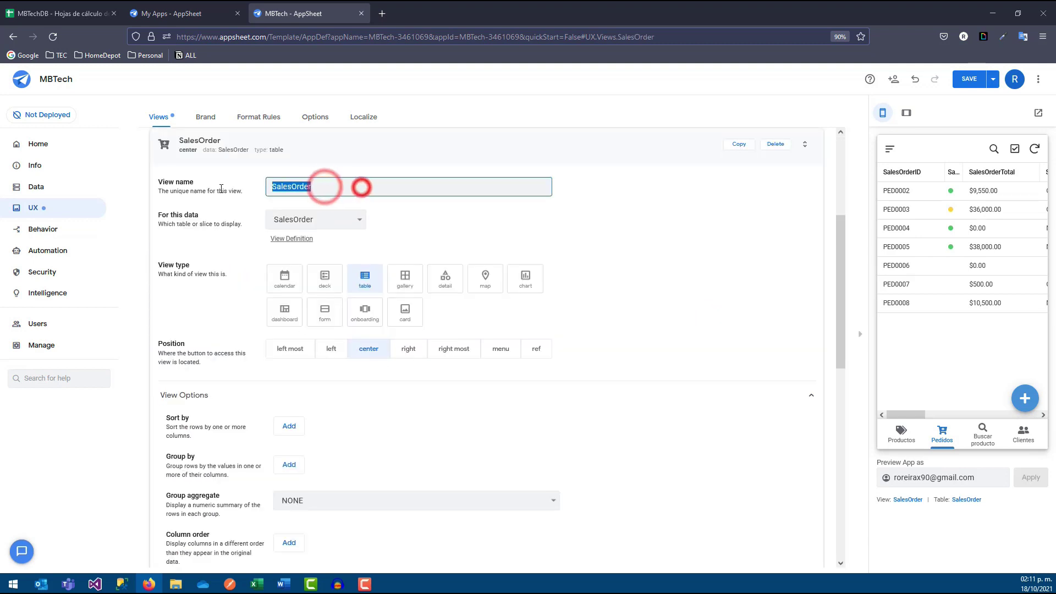
drag(339, 187, 268, 187)
click(341, 187)
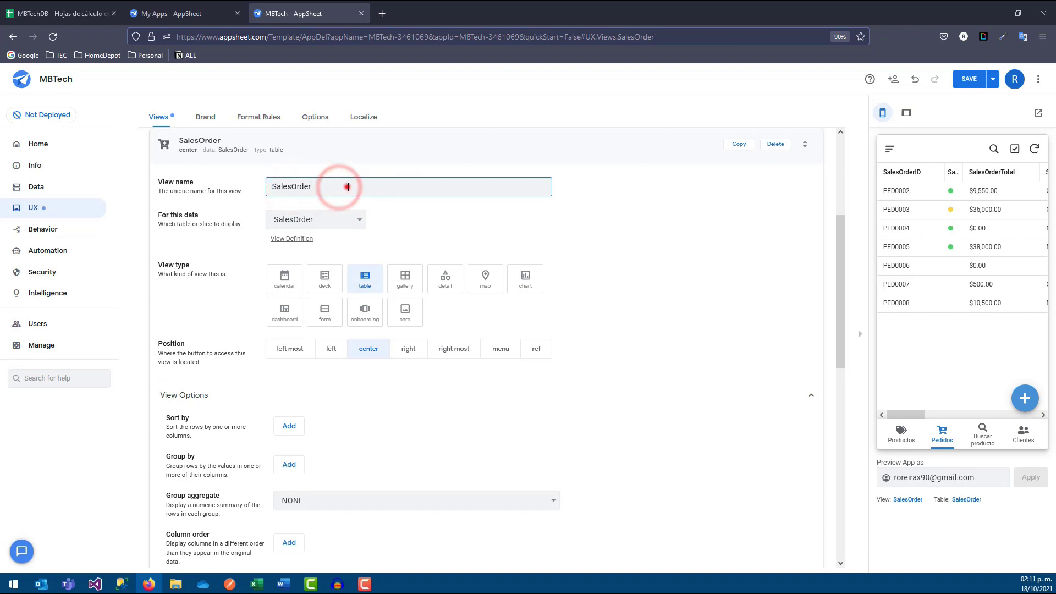
click(297, 219)
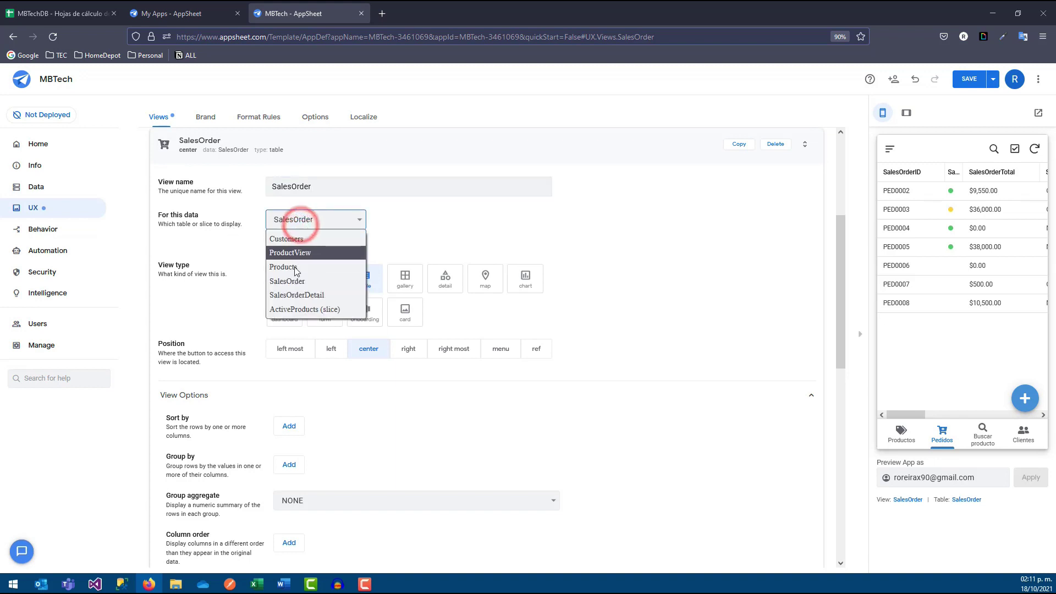
click(426, 234)
click(344, 188)
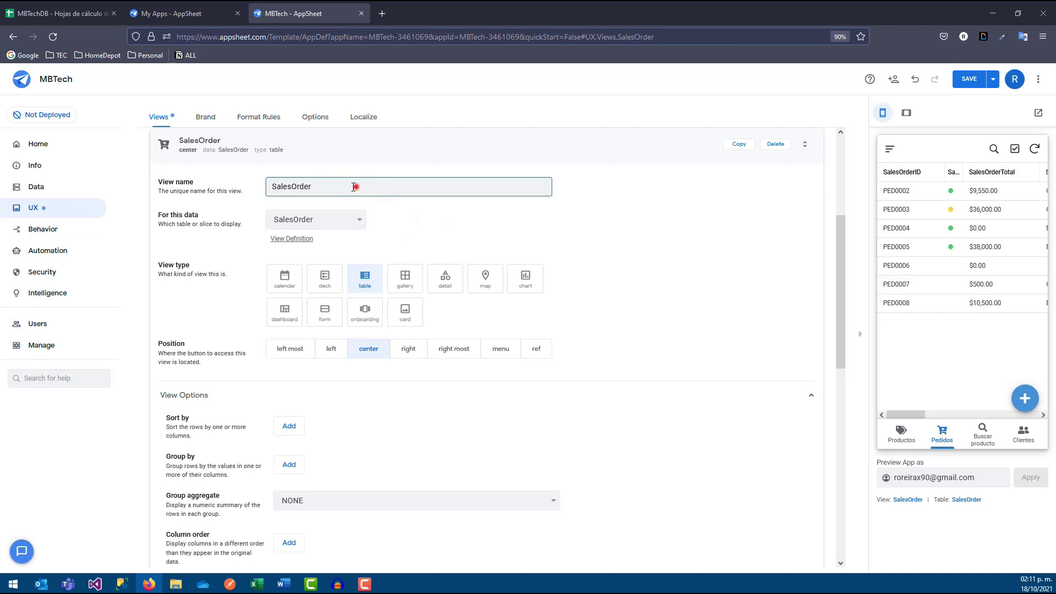
double_click(355, 187)
Preview the orders view as gallery, onboarding and detail, then revert it to table
click(405, 278)
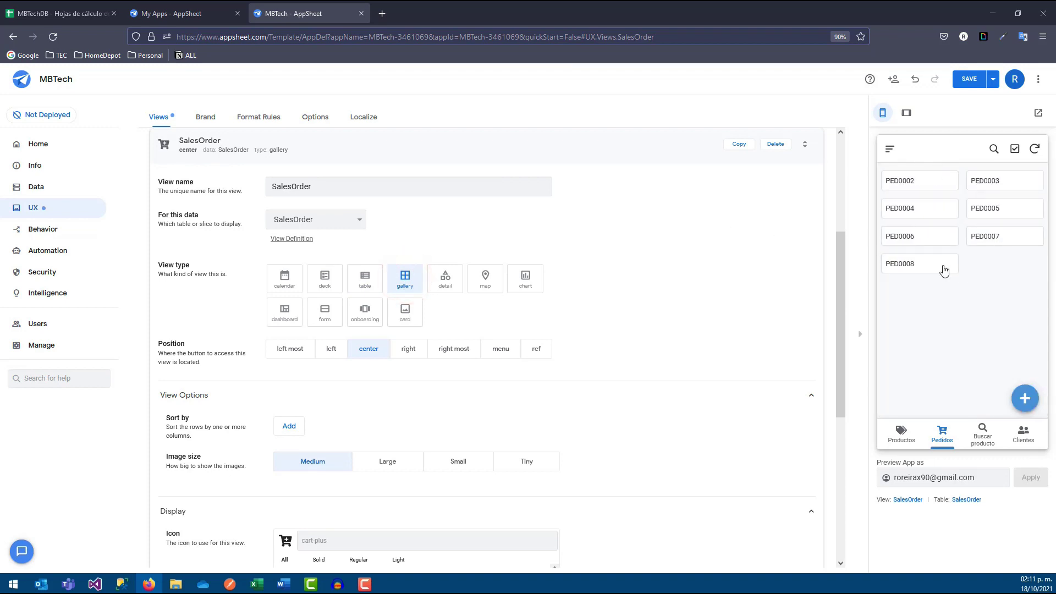
click(369, 317)
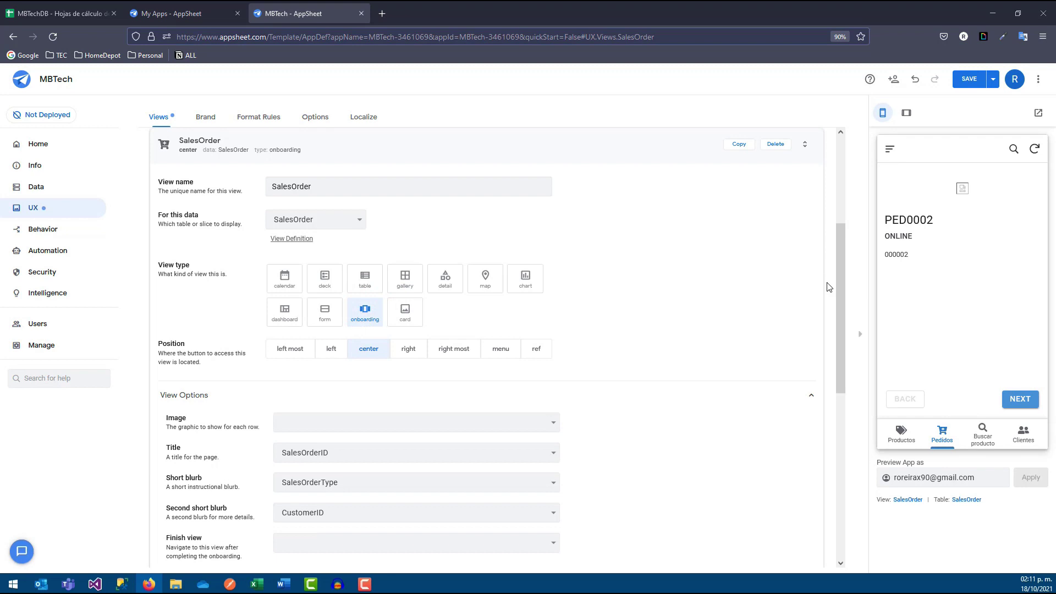
click(448, 285)
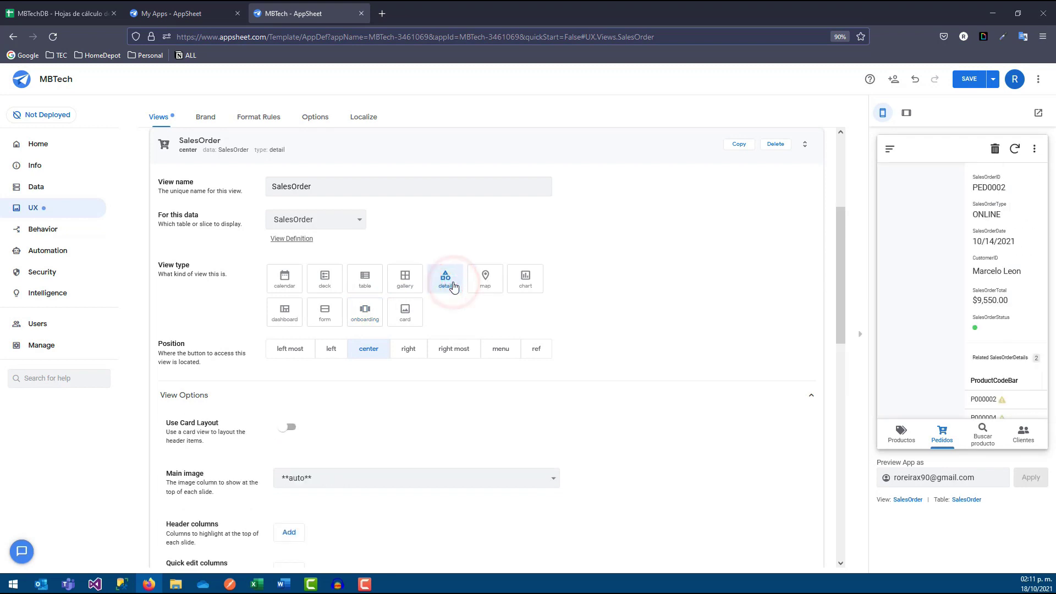
click(369, 282)
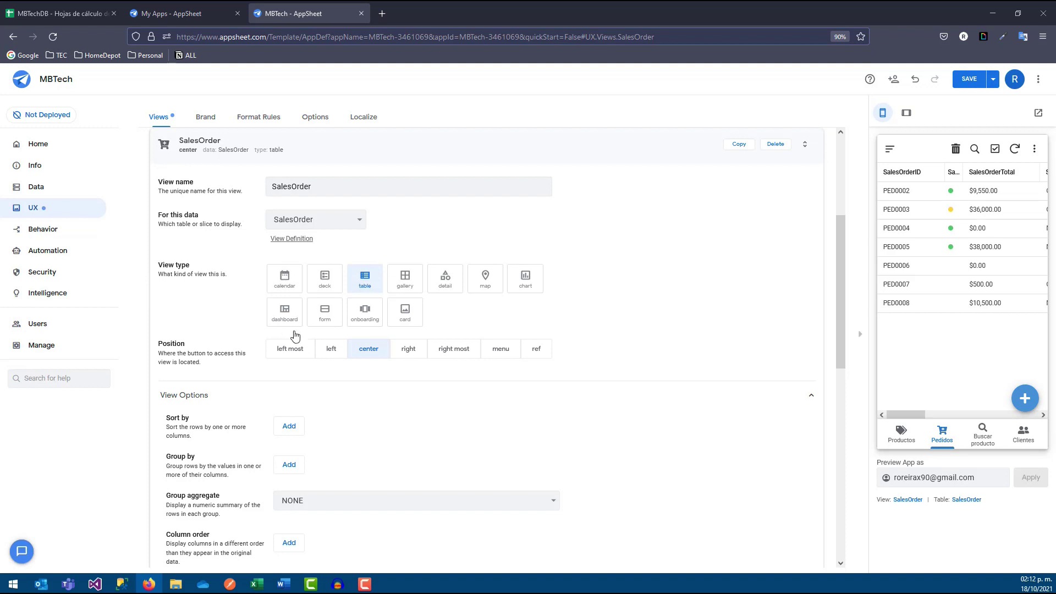
Try the menu, center and right most positions for Pedidos, ending at left most
click(292, 349)
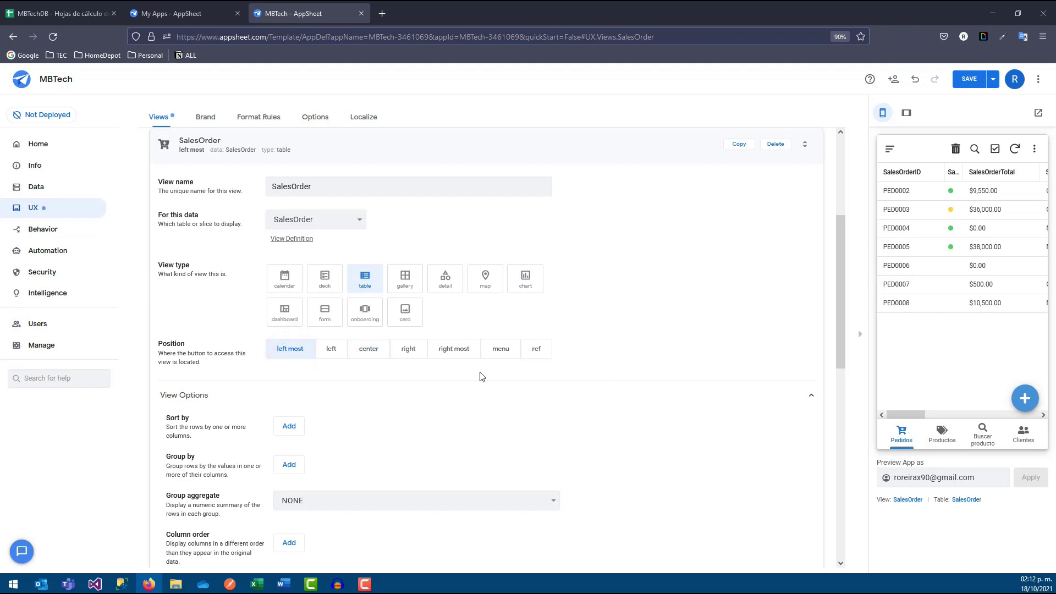
click(497, 356)
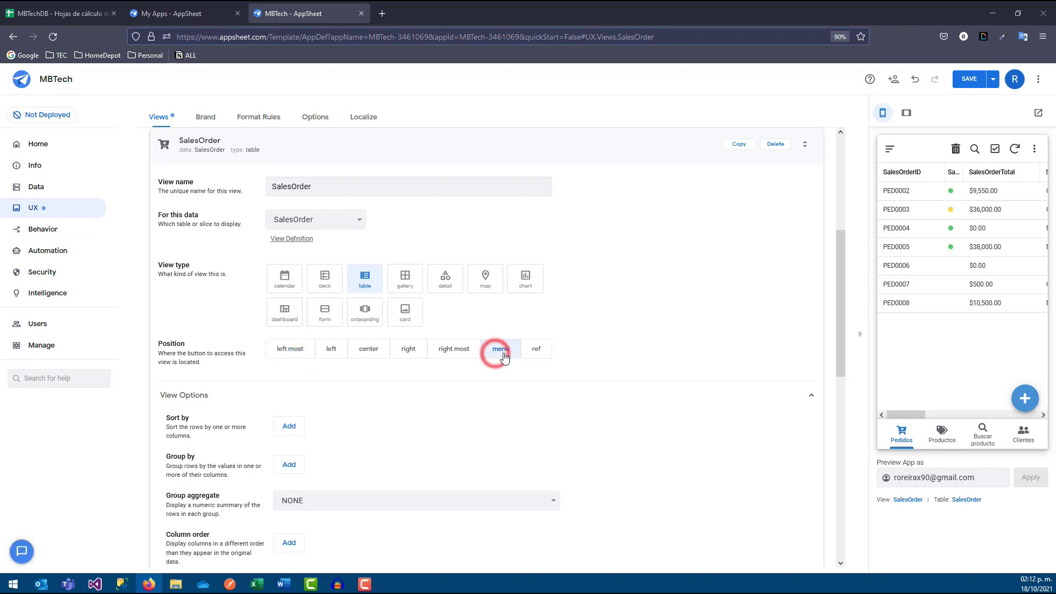
click(887, 153)
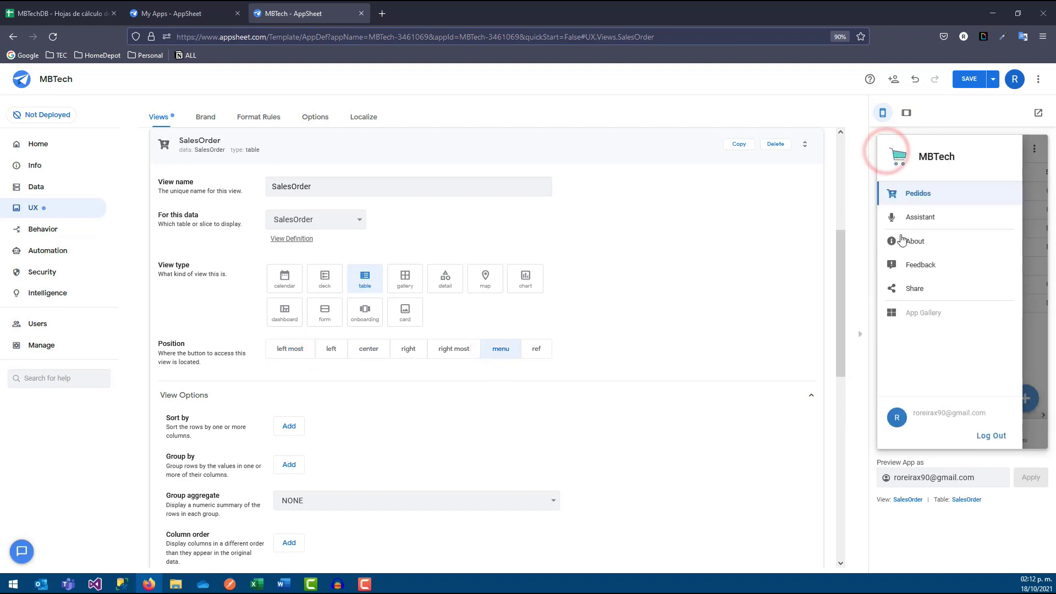
click(1022, 185)
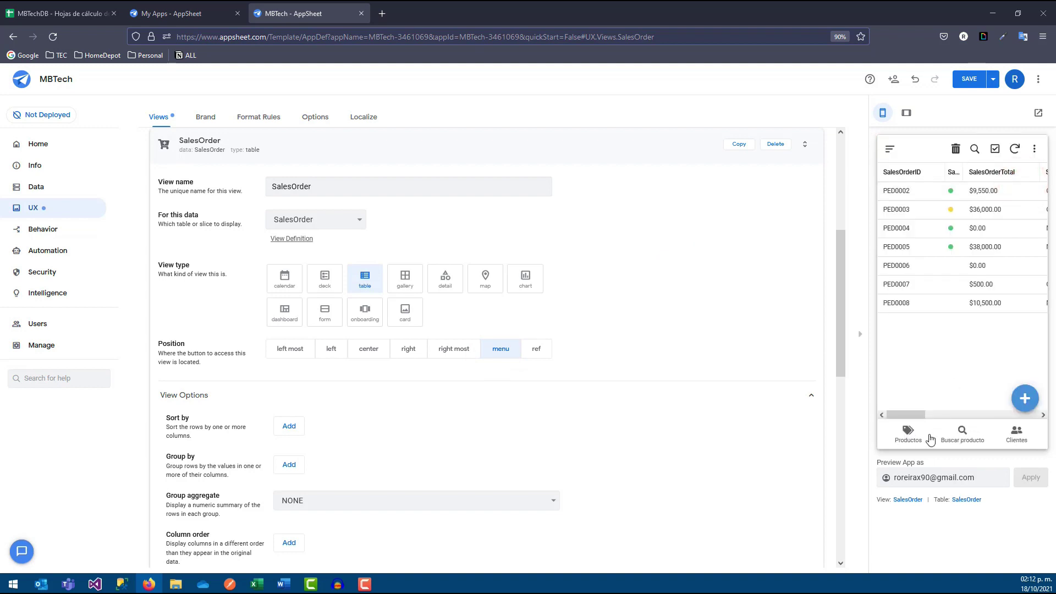
click(377, 349)
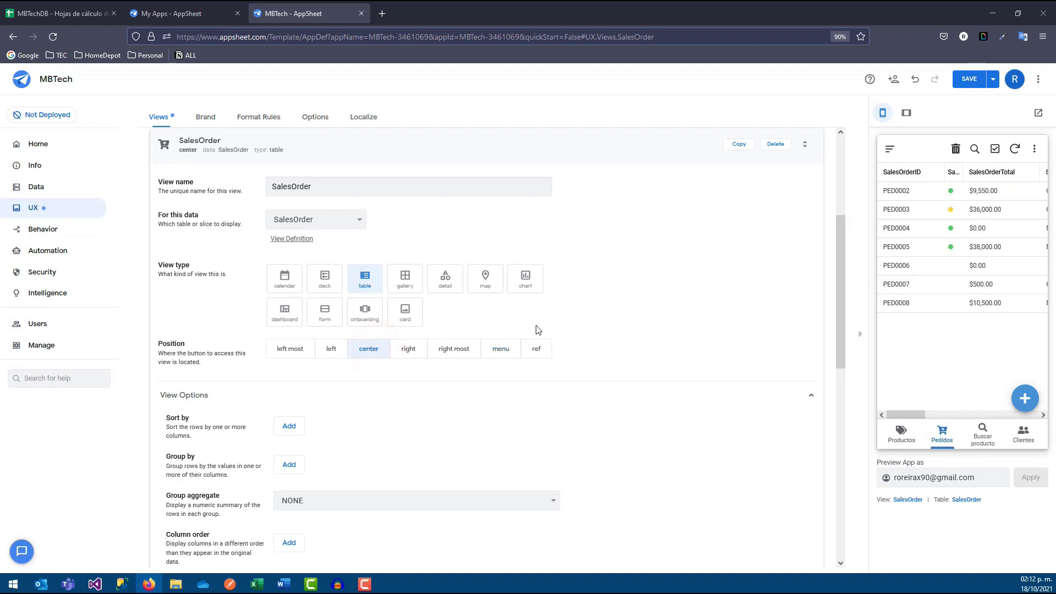
click(502, 348)
click(454, 349)
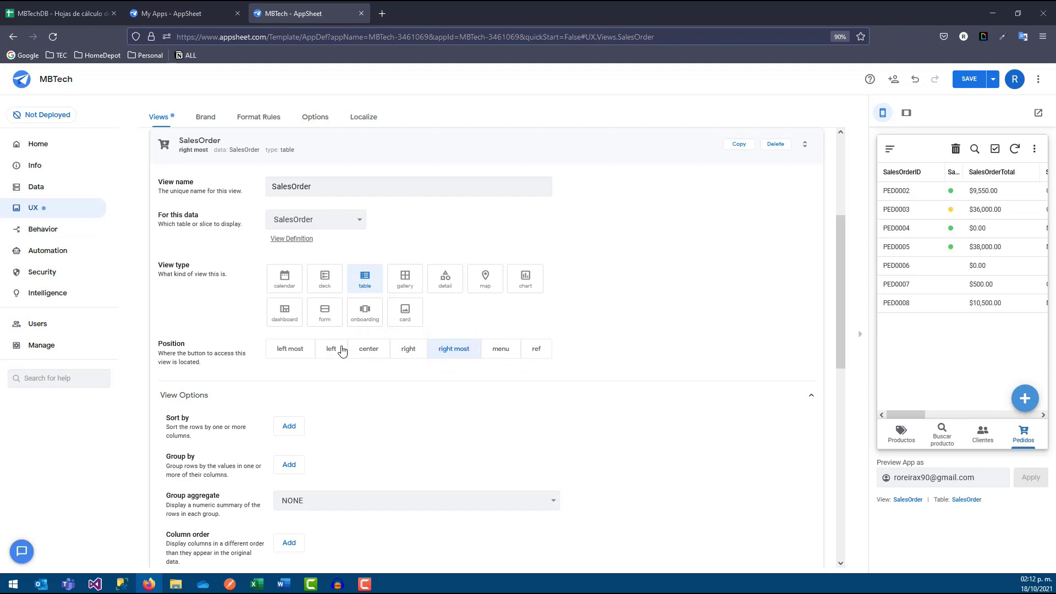
click(291, 350)
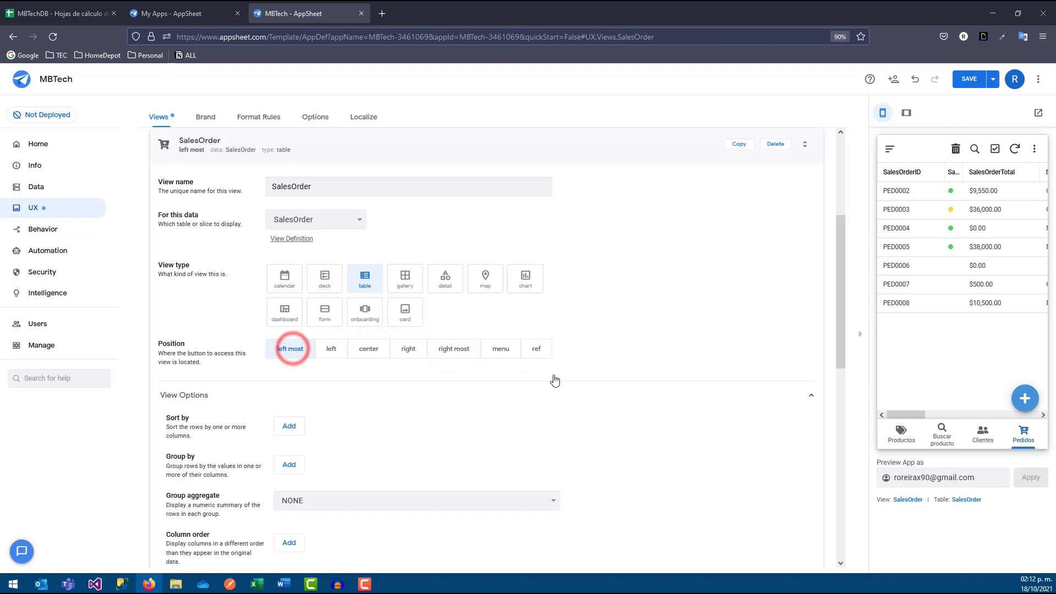
scroll(625, 370, down, 2)
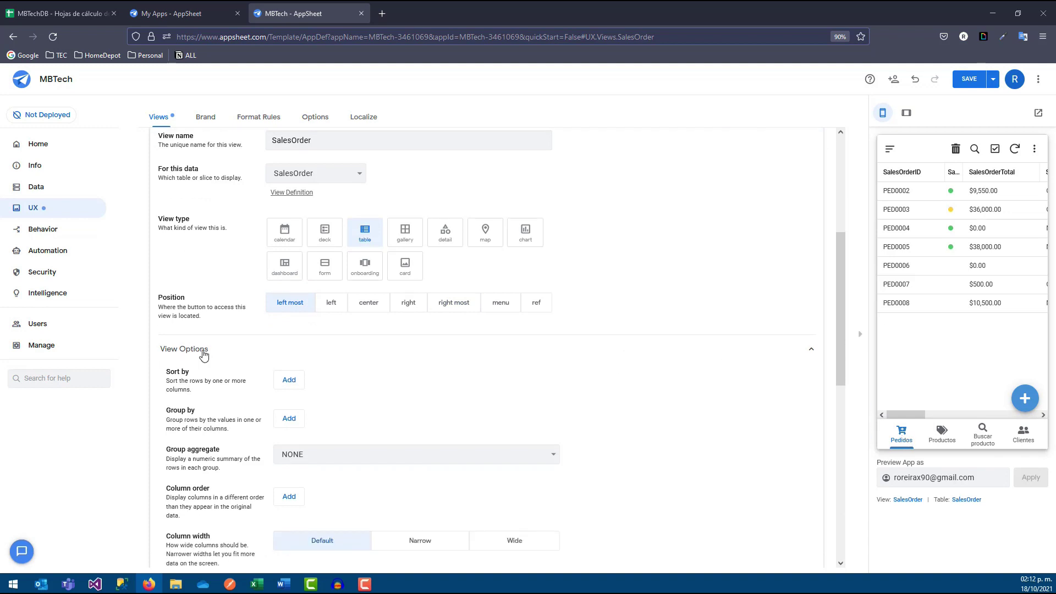
Add a sort rule on SalesOrderDate set to Descending, so PED0007 and PED0008 list first
scroll(203, 354, down, 2)
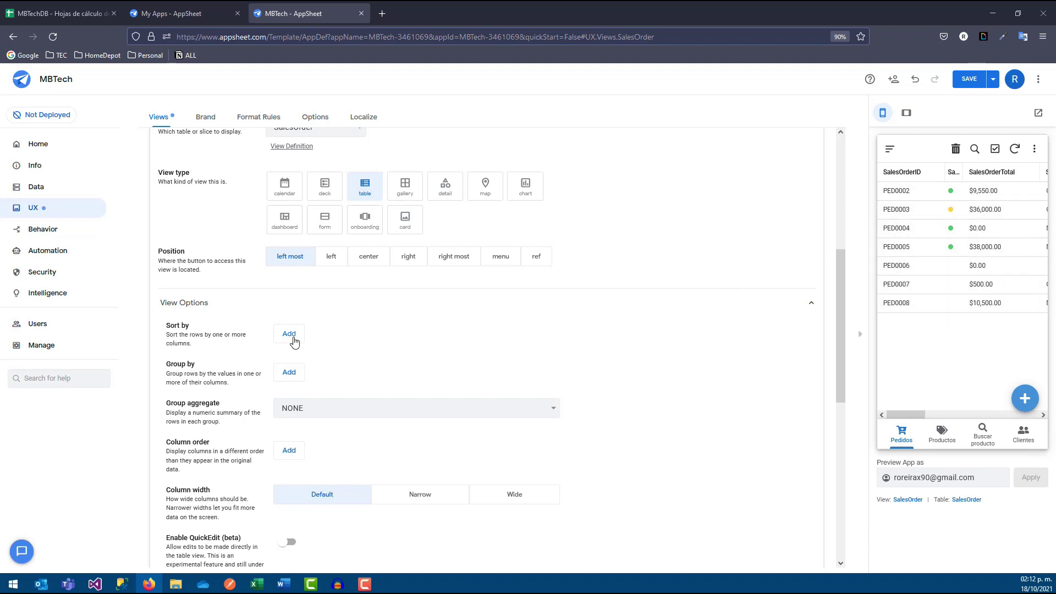
click(292, 337)
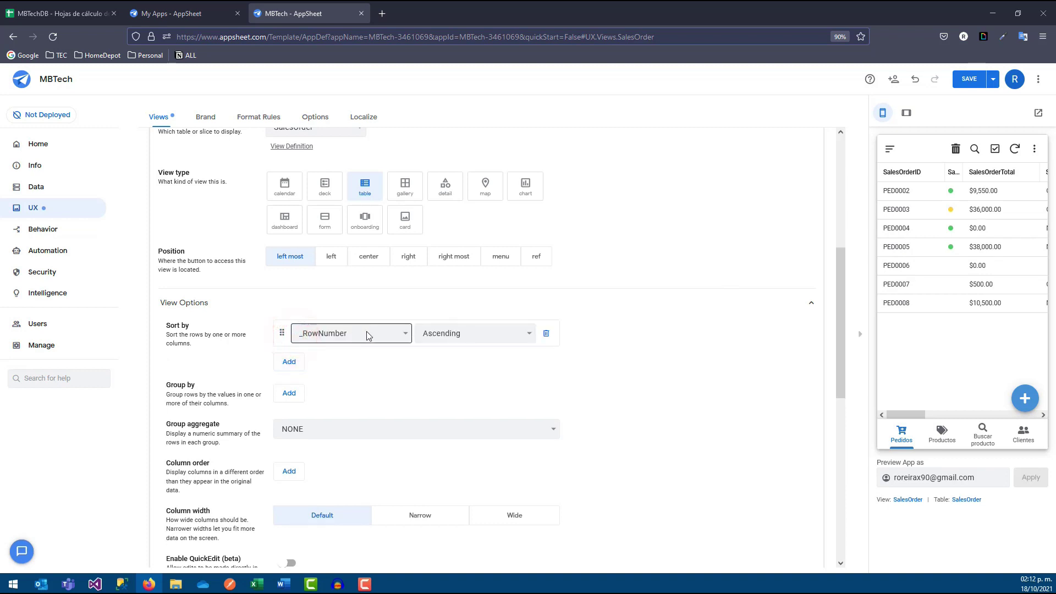
click(367, 334)
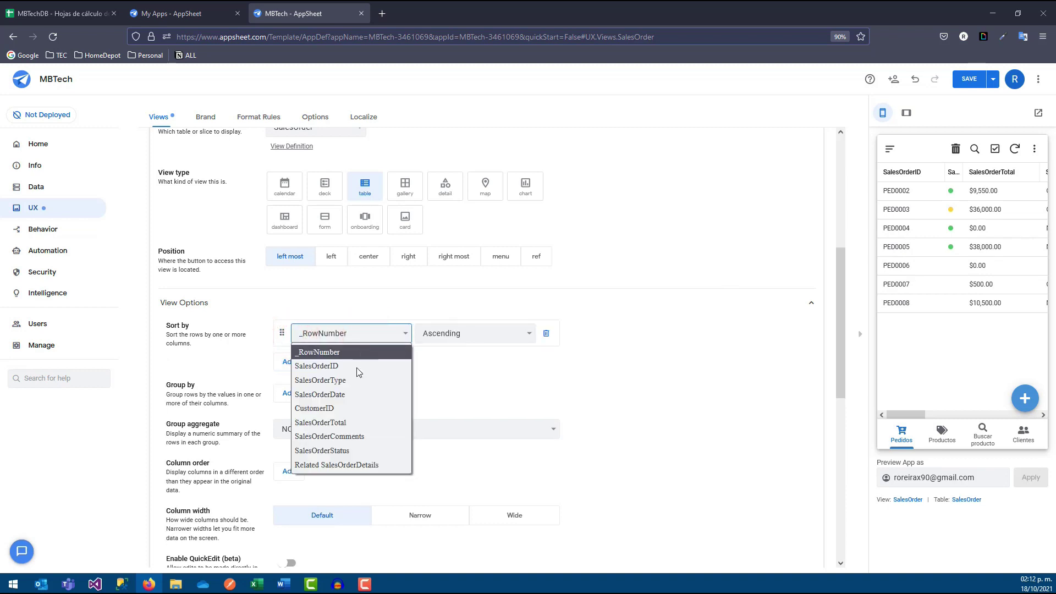
click(348, 394)
click(460, 332)
click(443, 367)
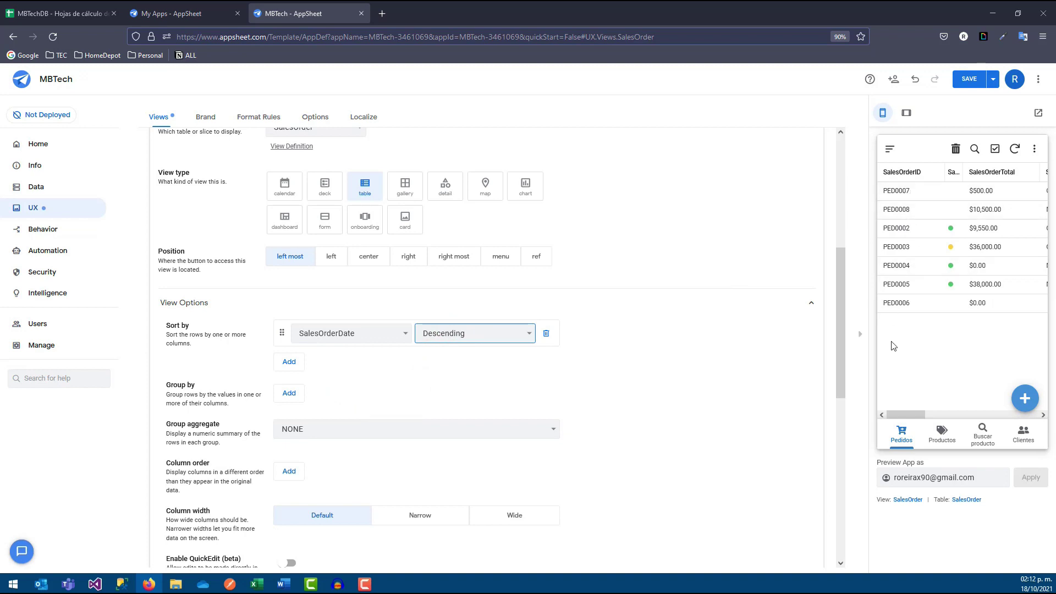
drag(906, 413, 961, 413)
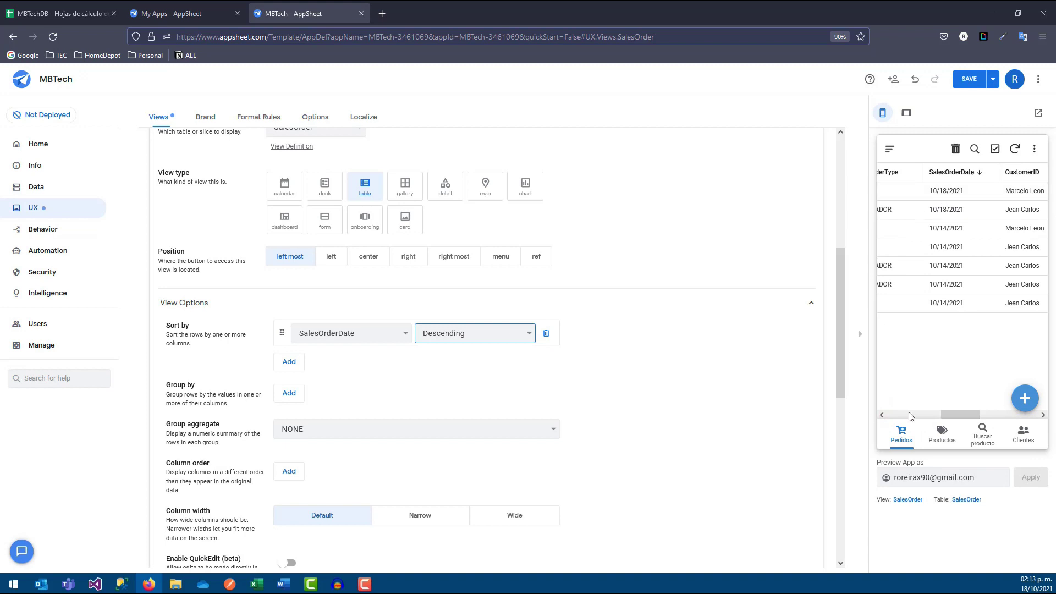
drag(955, 417, 904, 417)
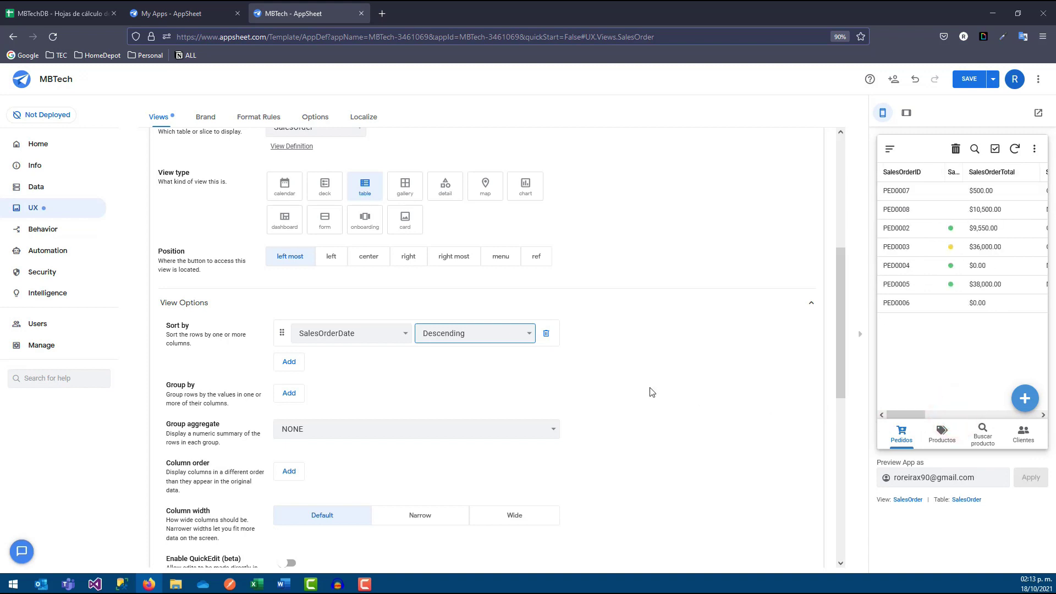
click(292, 361)
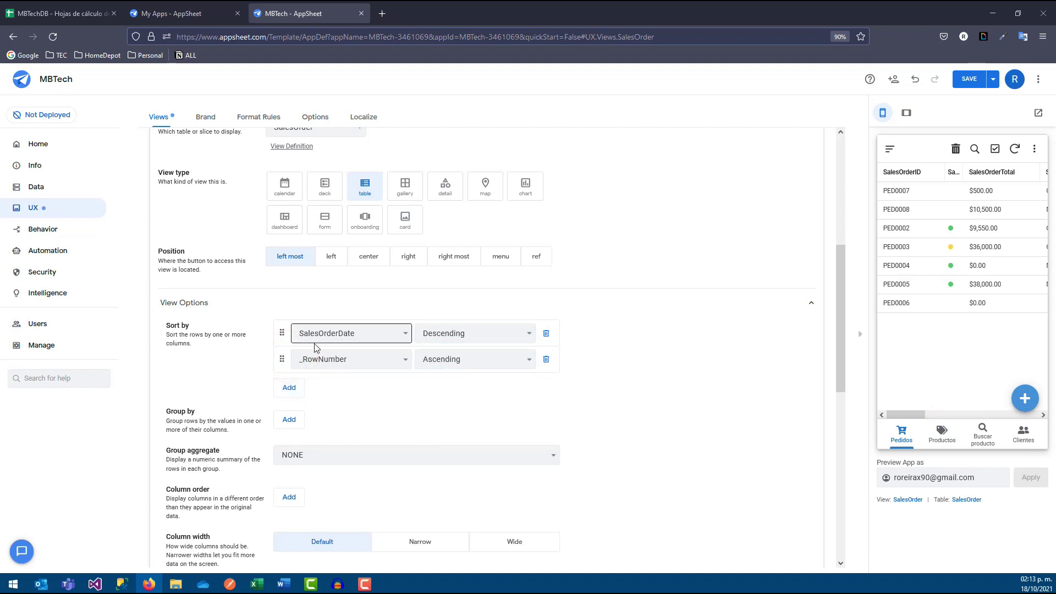
click(364, 359)
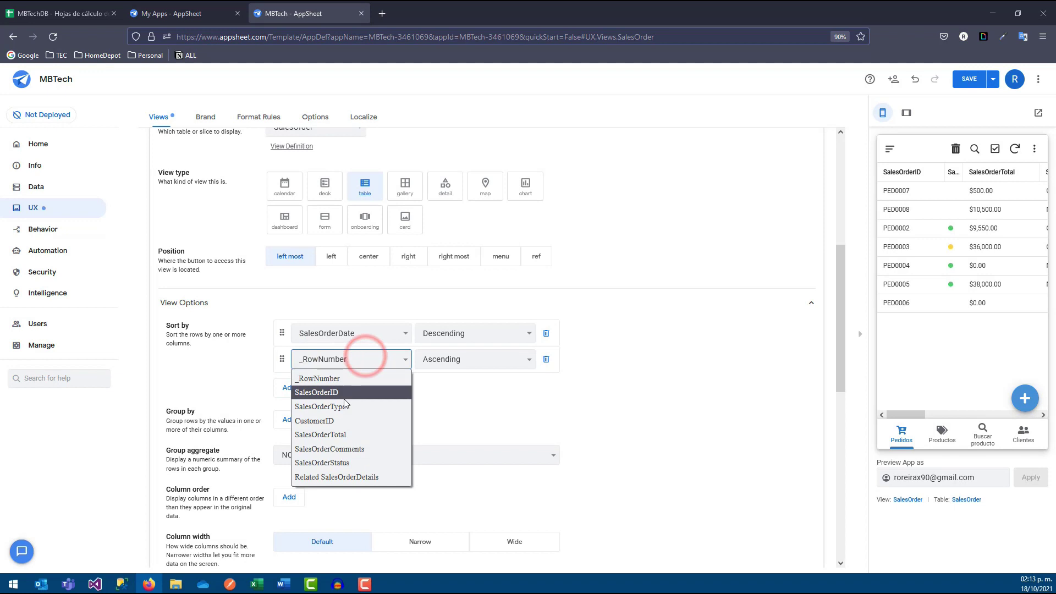
click(346, 435)
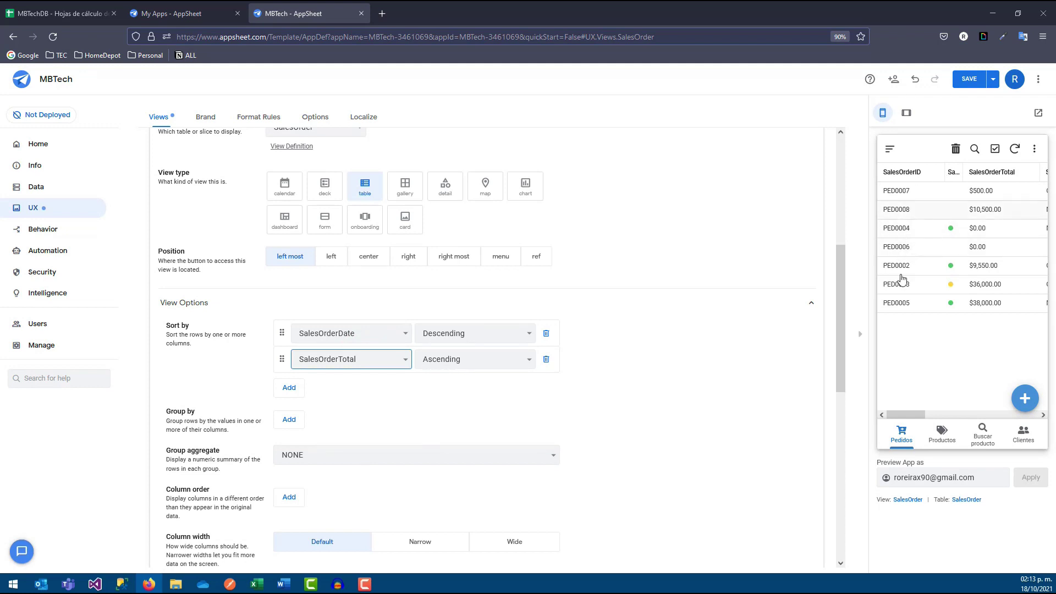
click(547, 359)
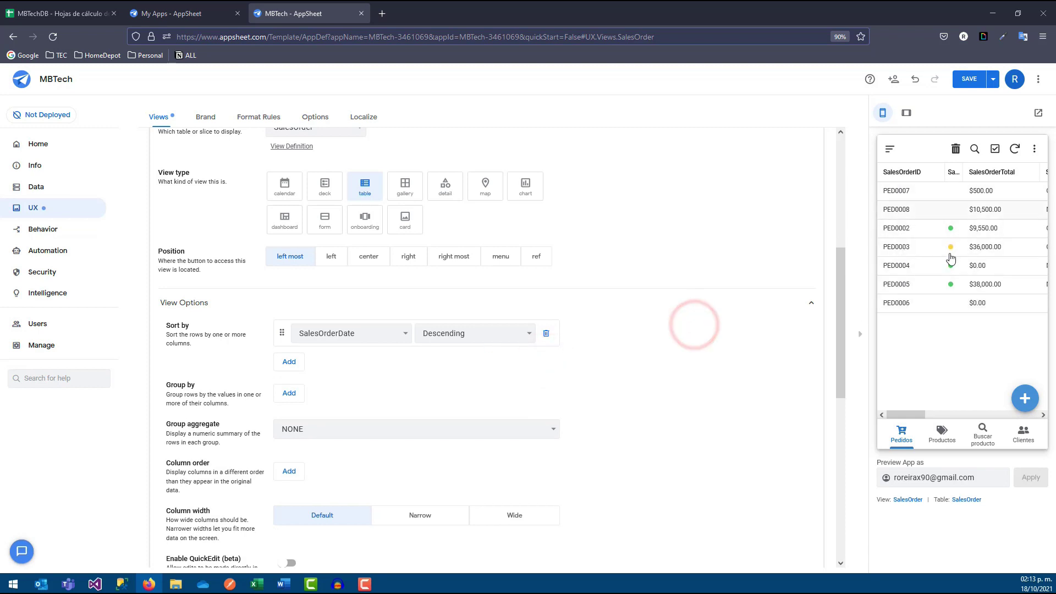
click(395, 337)
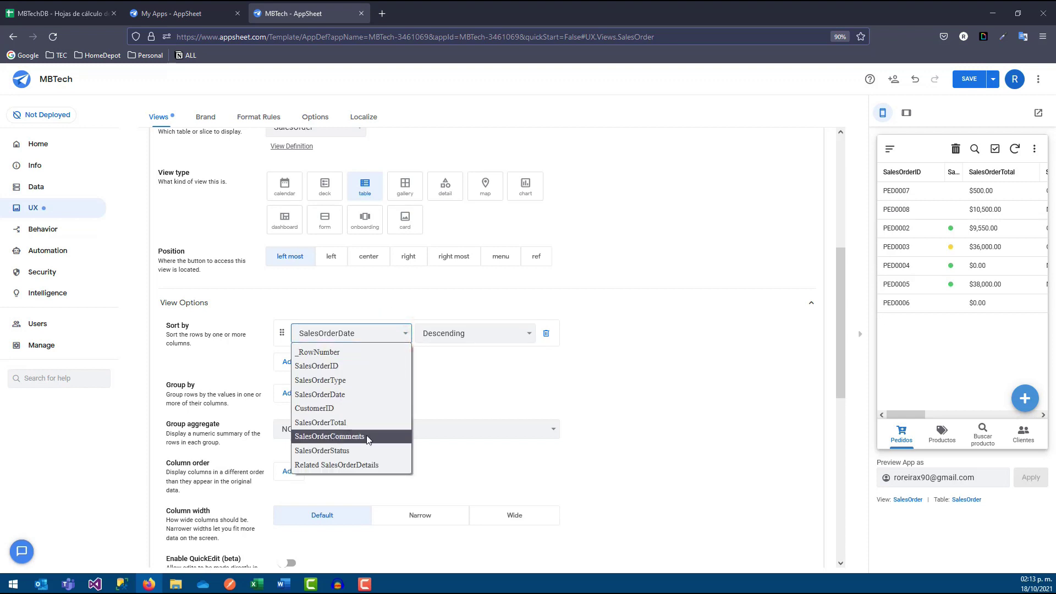
click(340, 423)
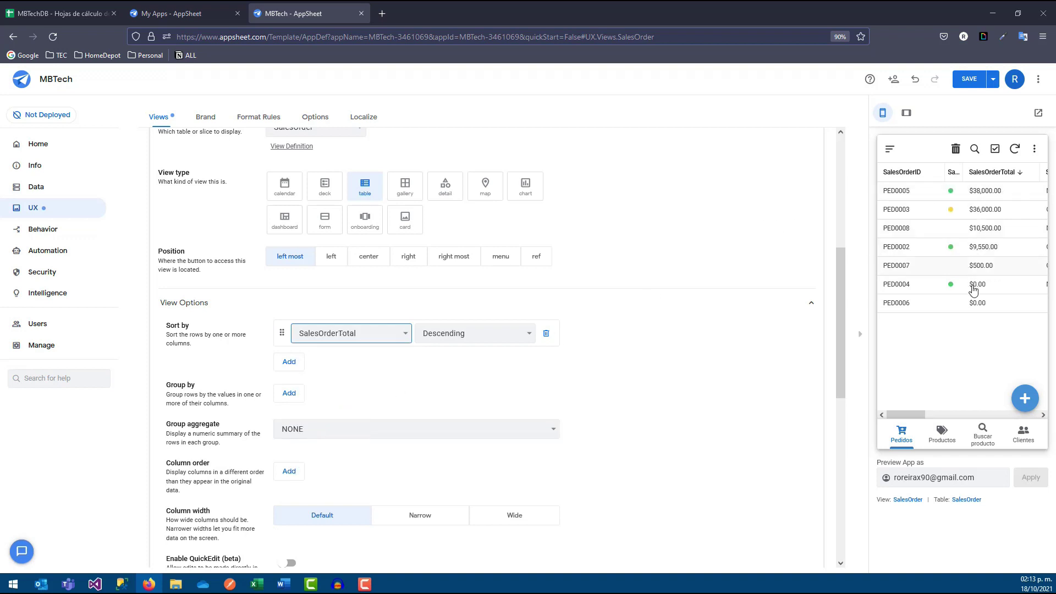
click(366, 334)
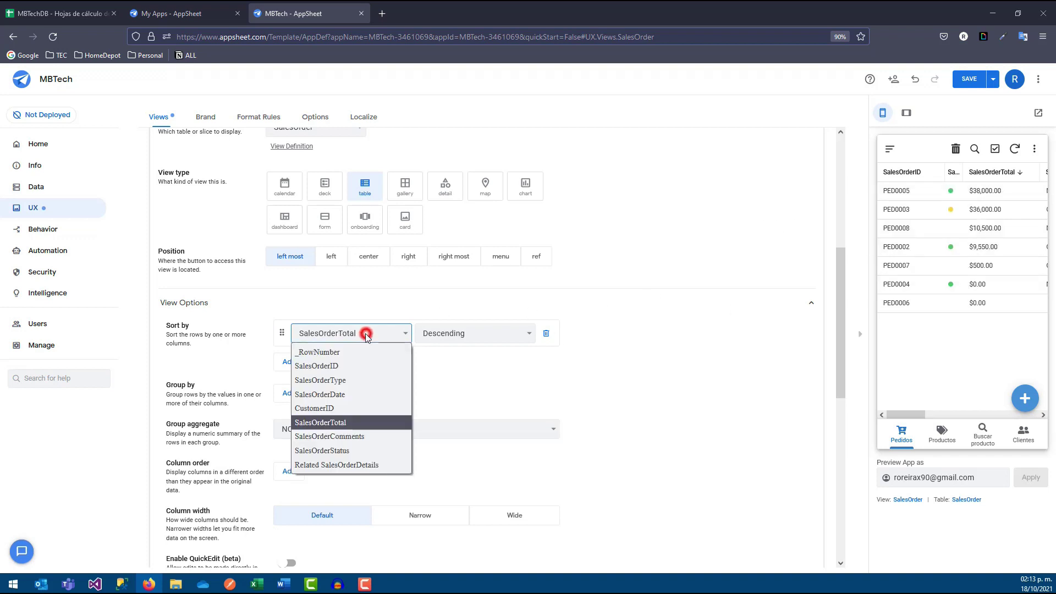
click(342, 395)
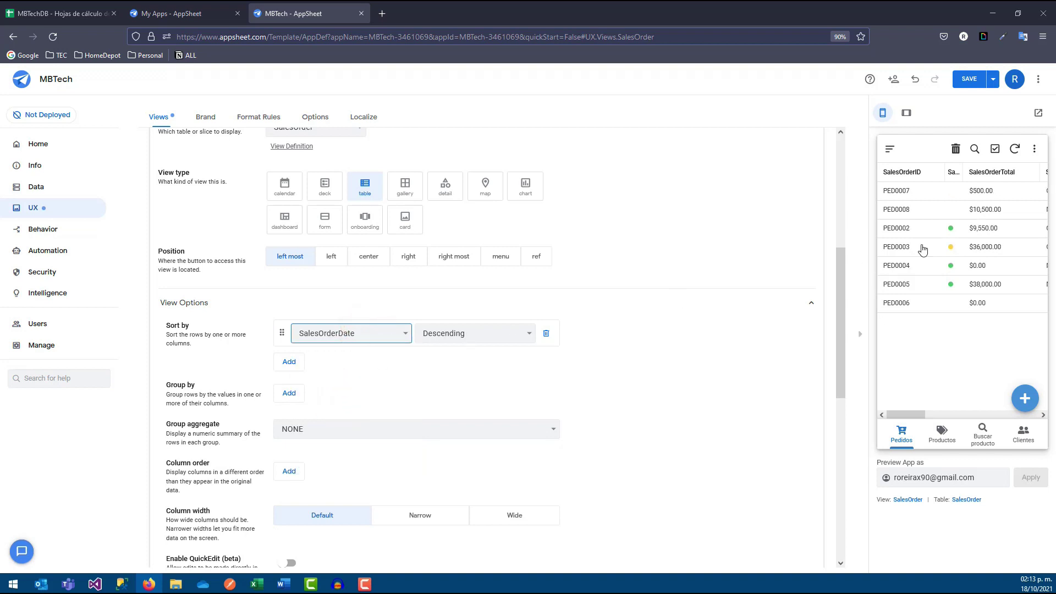
Add a Group by rule on SalesOrderDate in Descending order
click(419, 367)
click(289, 393)
click(365, 399)
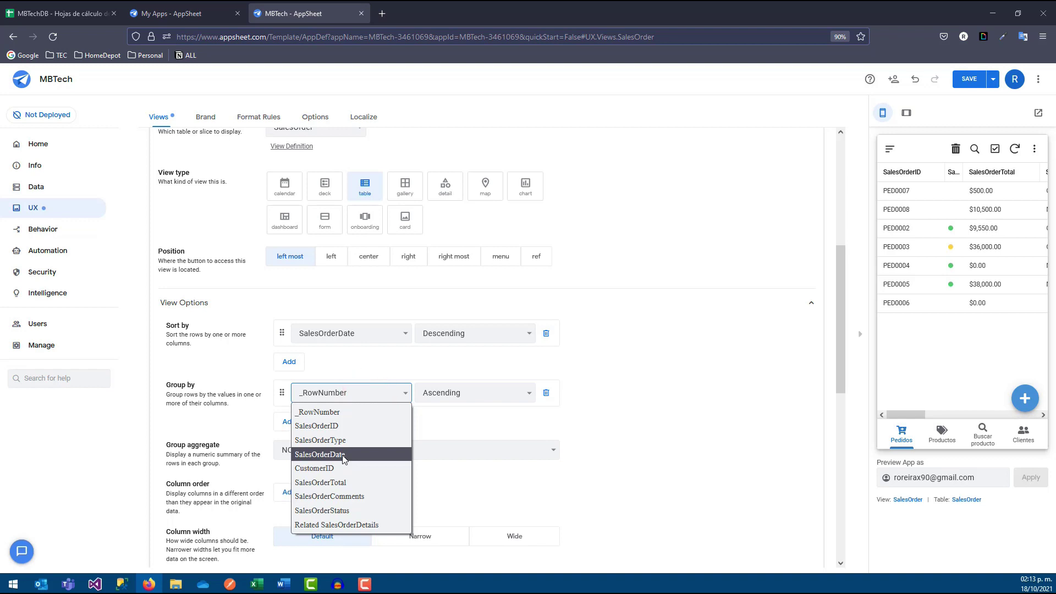
click(342, 456)
click(447, 392)
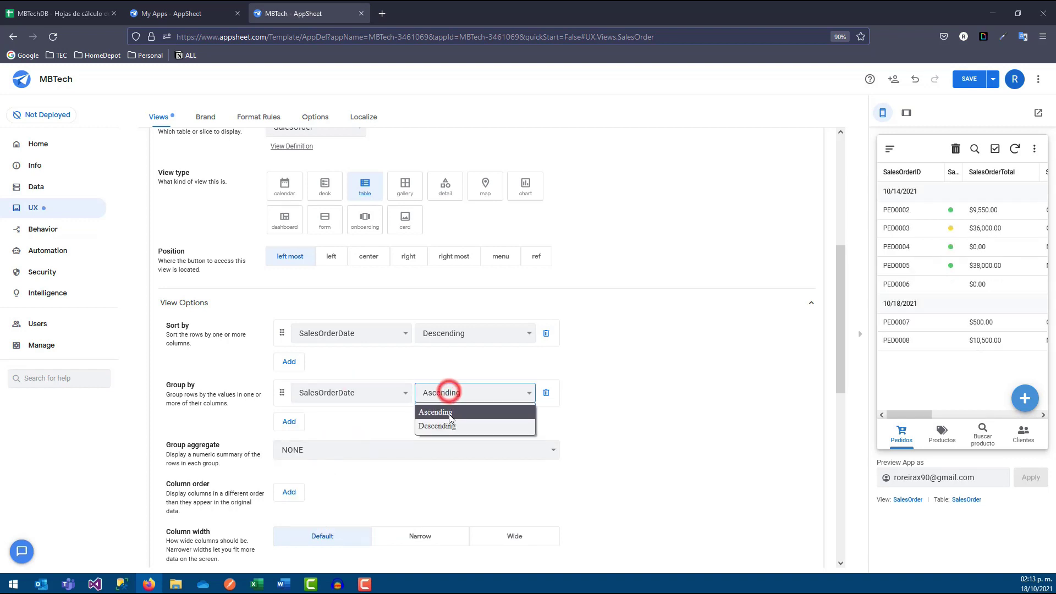
click(448, 426)
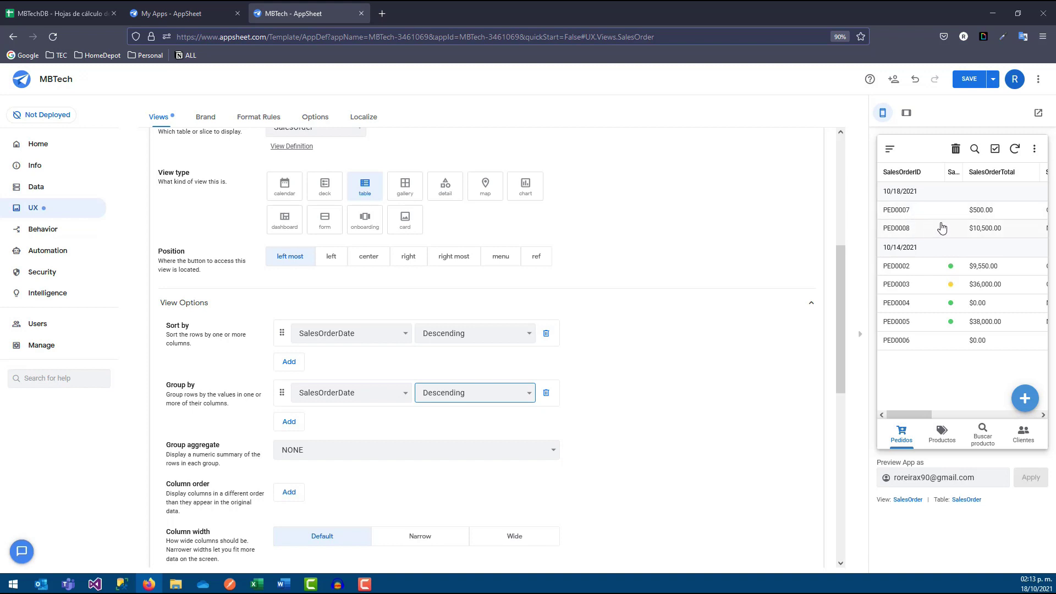
drag(915, 420, 915, 416)
Change the sort column to SalesOrderID and show a COUNT for each date group
click(339, 332)
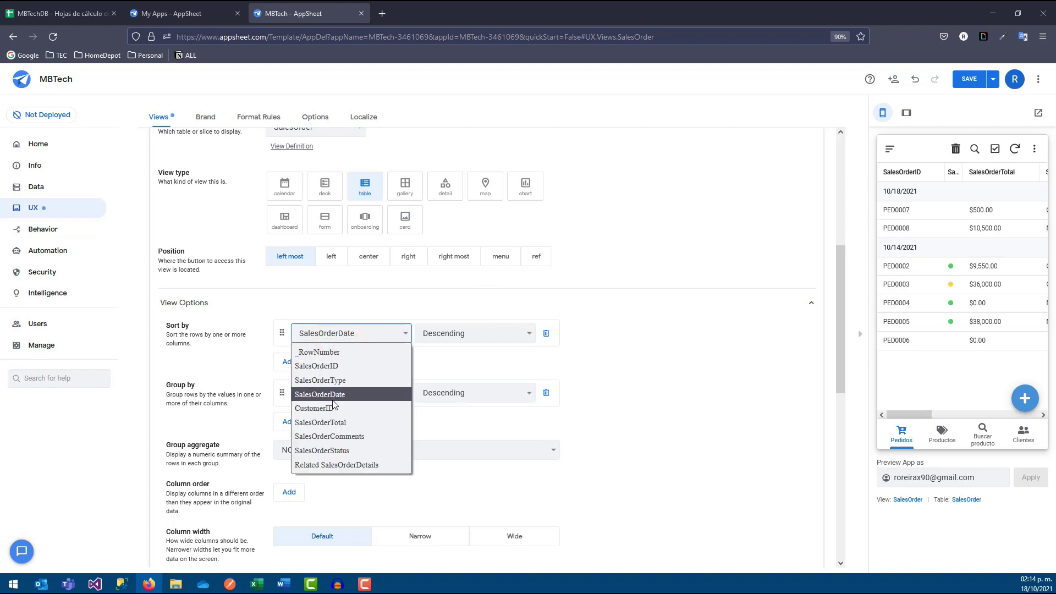
click(330, 369)
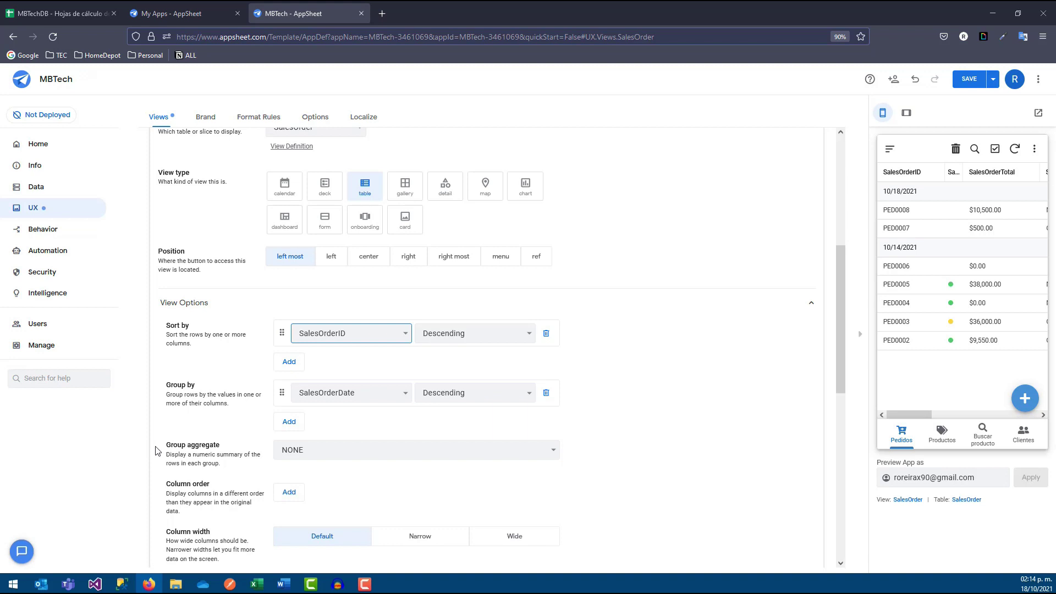
click(307, 447)
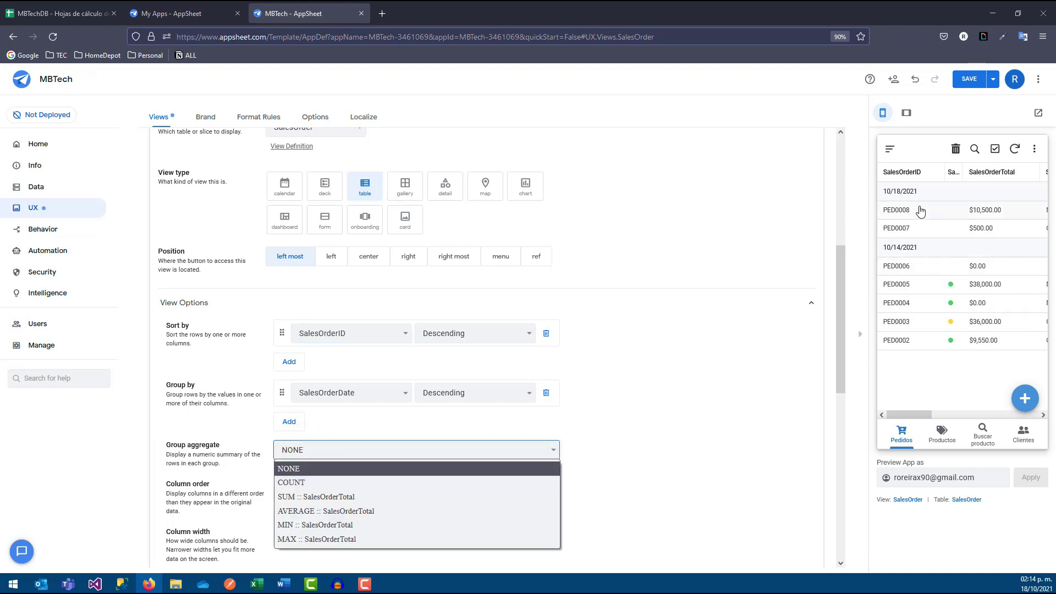
click(308, 483)
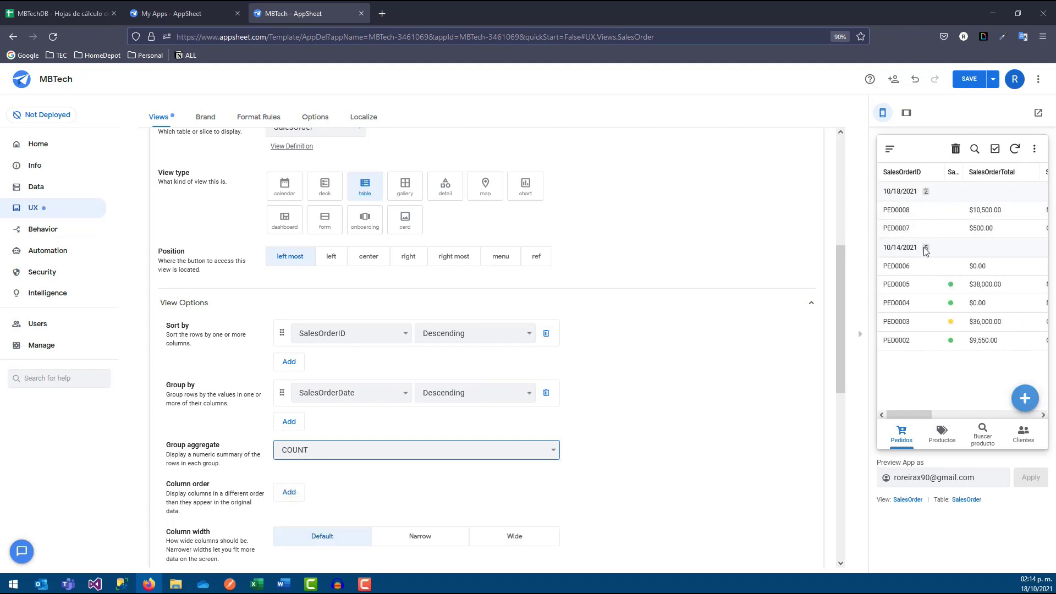
Try SUM, AVERAGE and MIN group aggregates, settling on SUM :: SalesOrderTotal
click(333, 451)
click(306, 493)
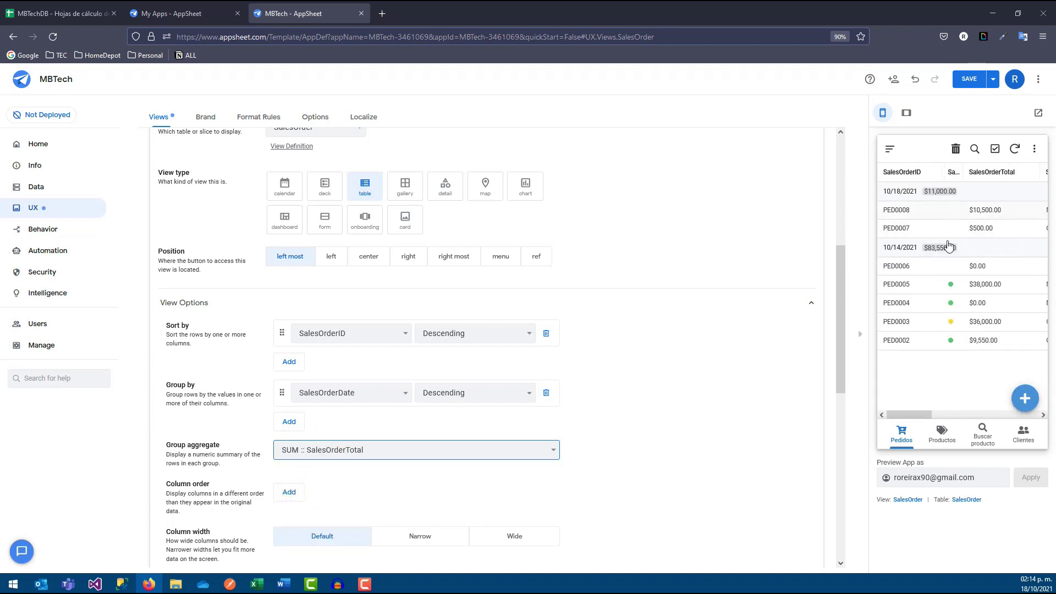
click(308, 450)
click(307, 488)
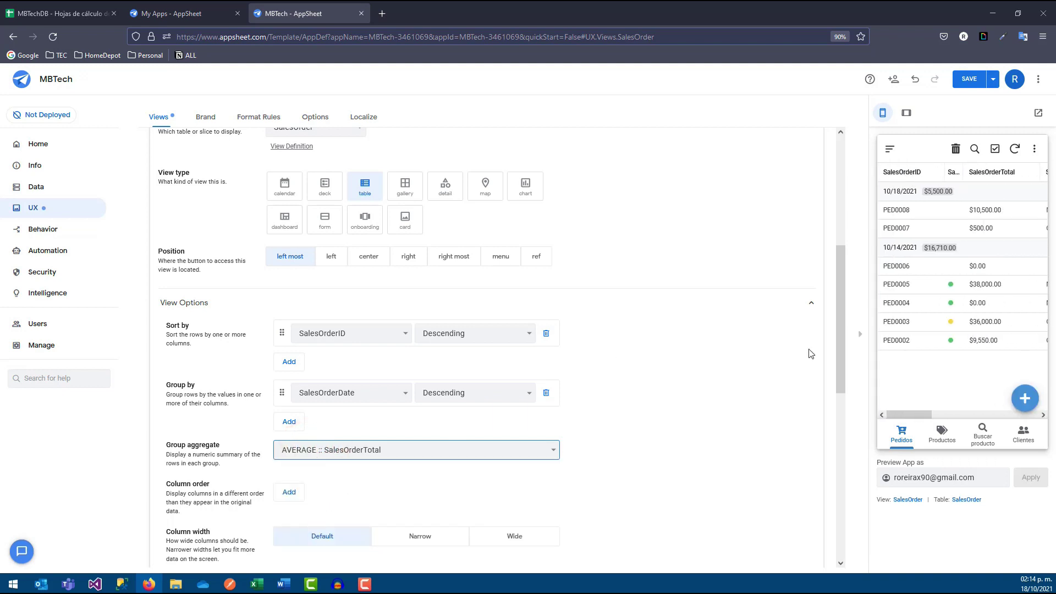
click(340, 450)
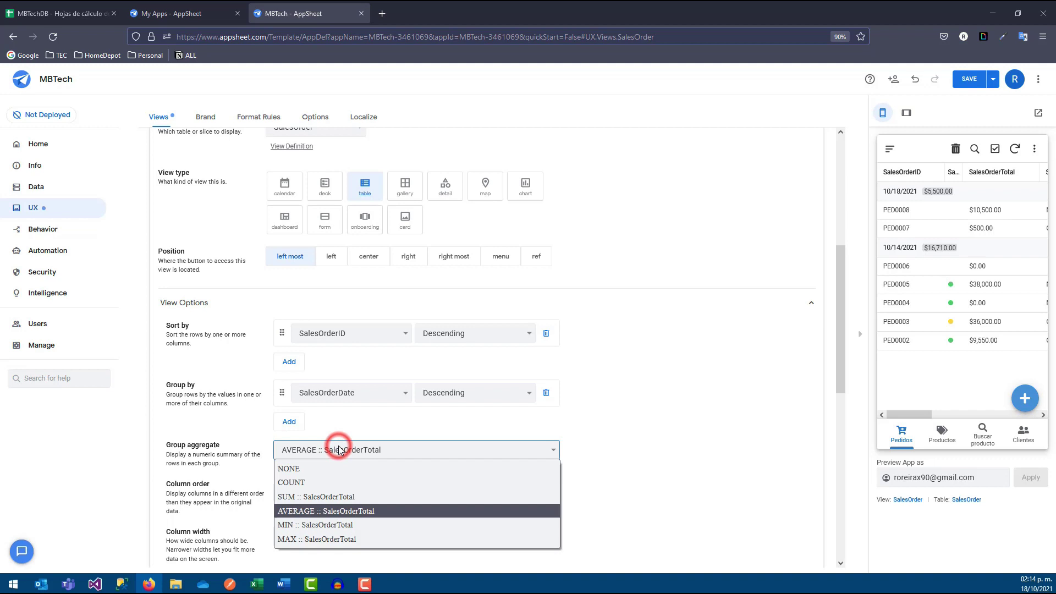
click(330, 525)
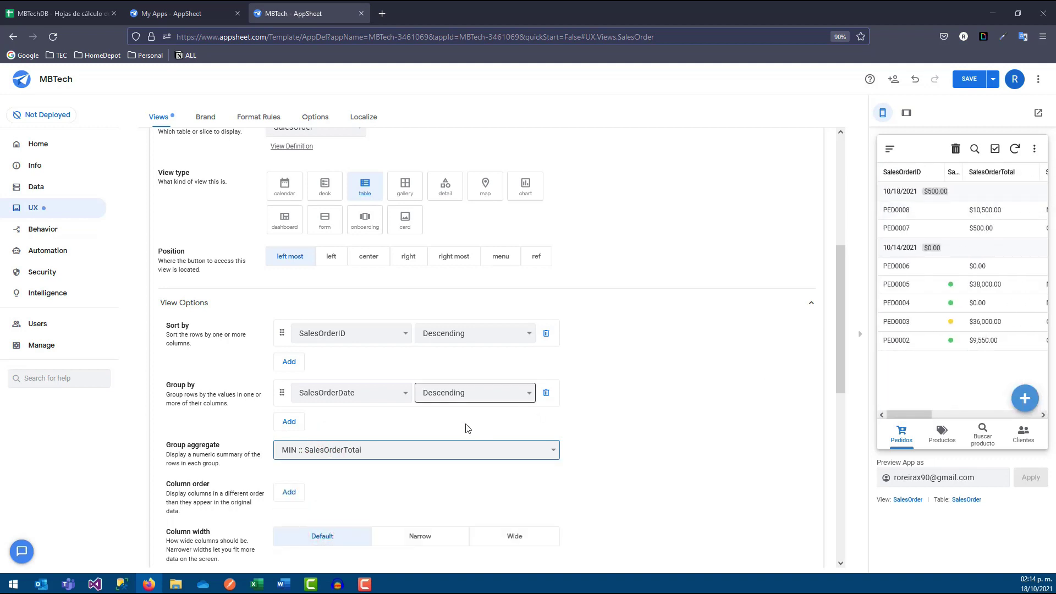
click(396, 448)
click(325, 497)
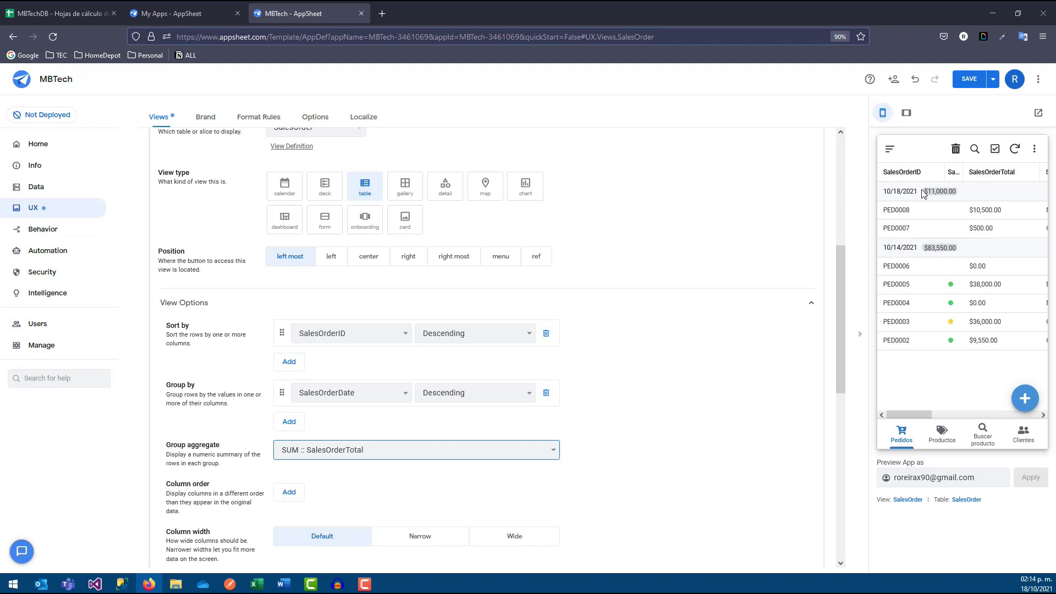
Start a custom column order with SalesOrderStatus first and SalesOrderID second
scroll(348, 417, down, 1)
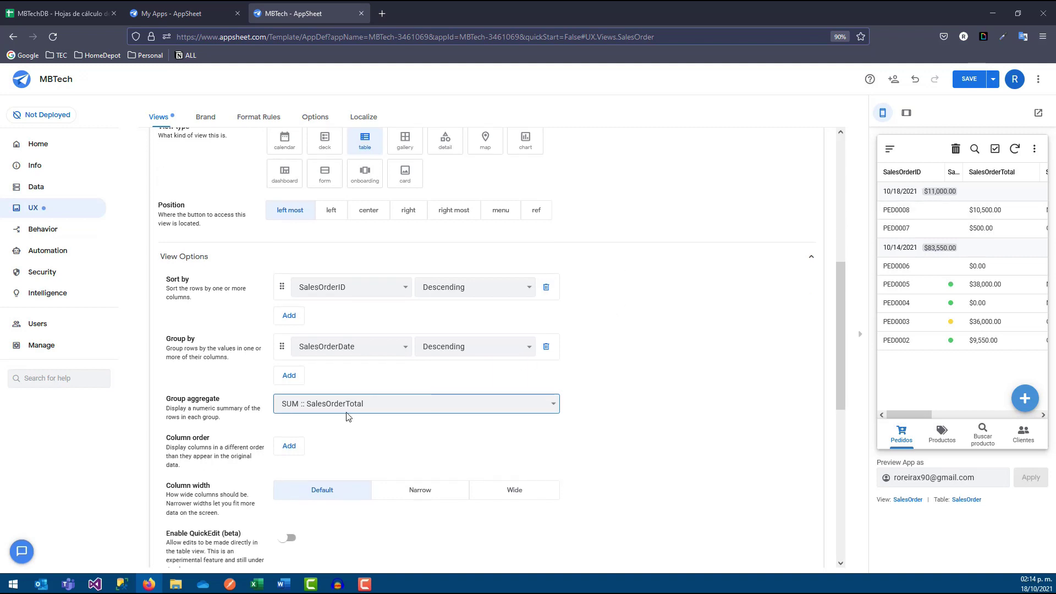
click(294, 450)
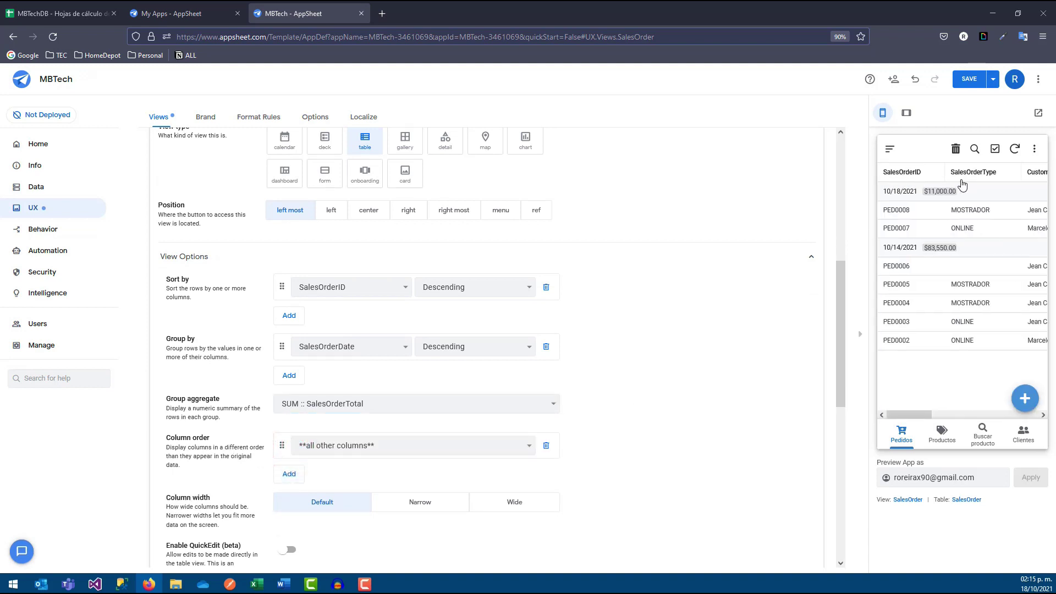
click(468, 446)
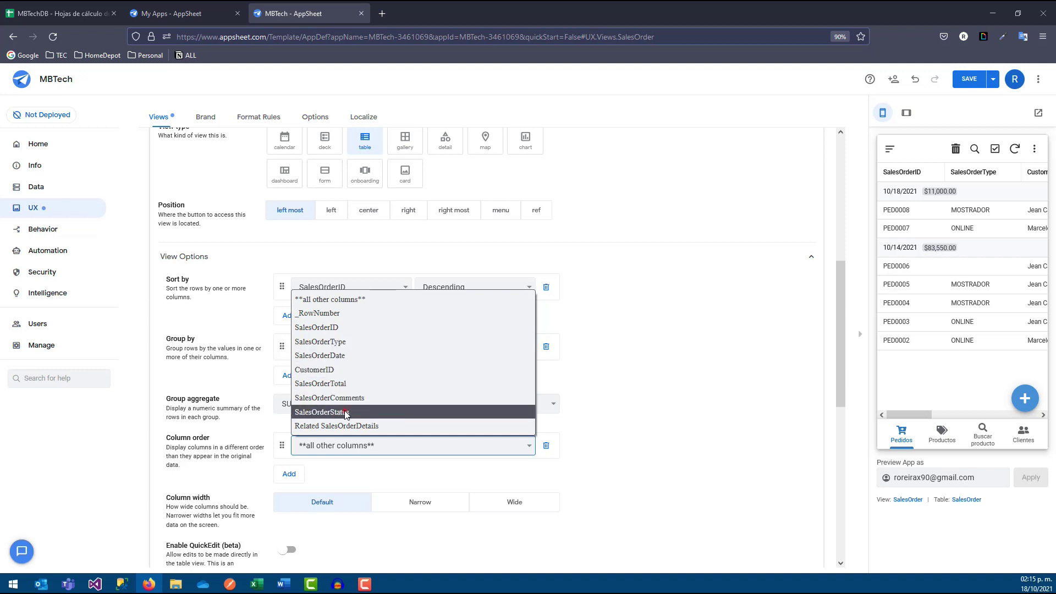
click(345, 414)
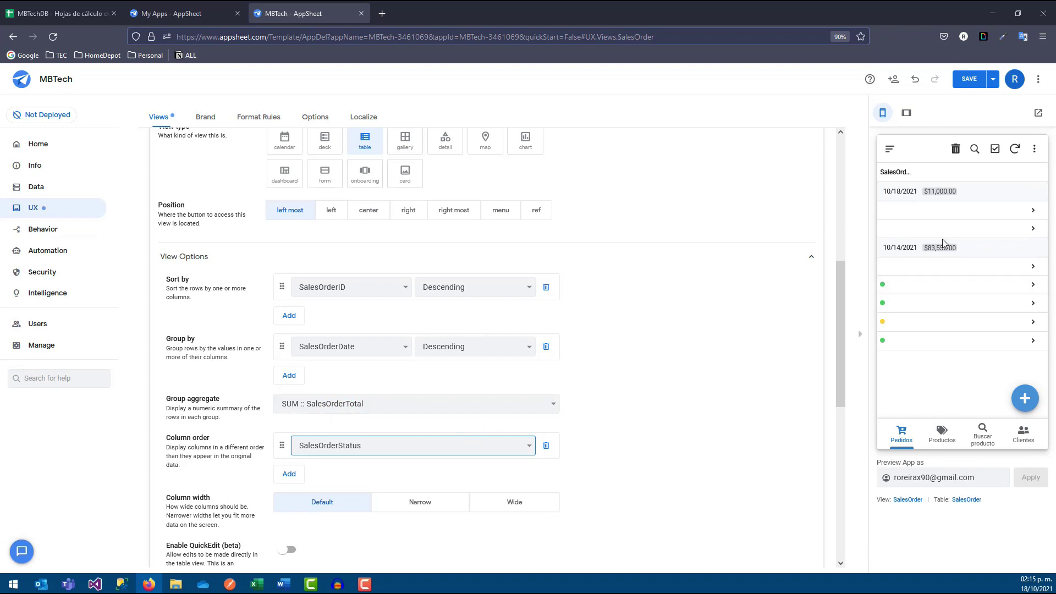
click(289, 473)
click(373, 471)
click(336, 368)
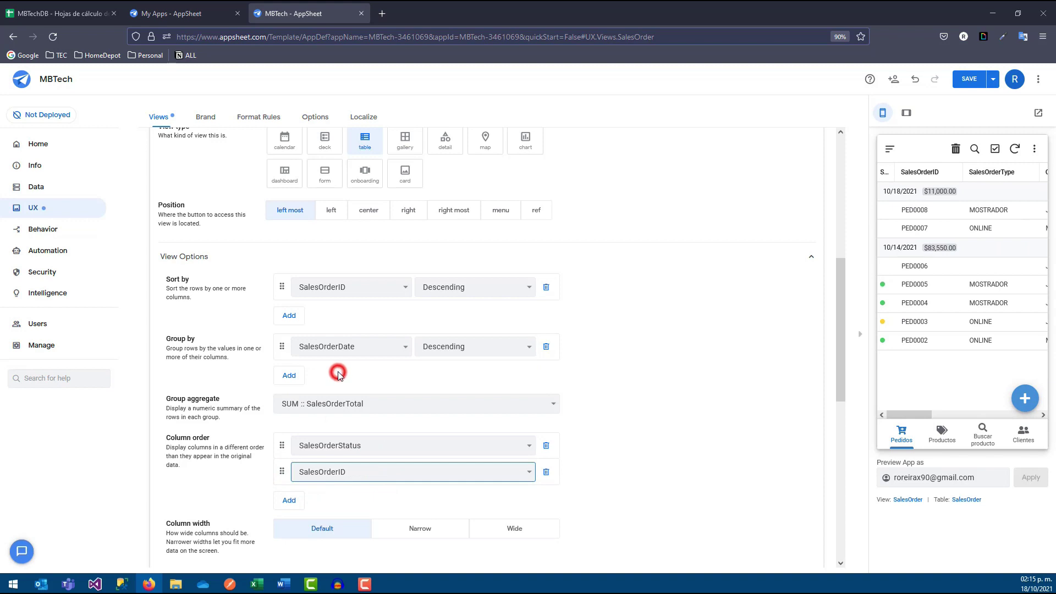
Add SalesOrderTotal as the third column in the column order
click(288, 500)
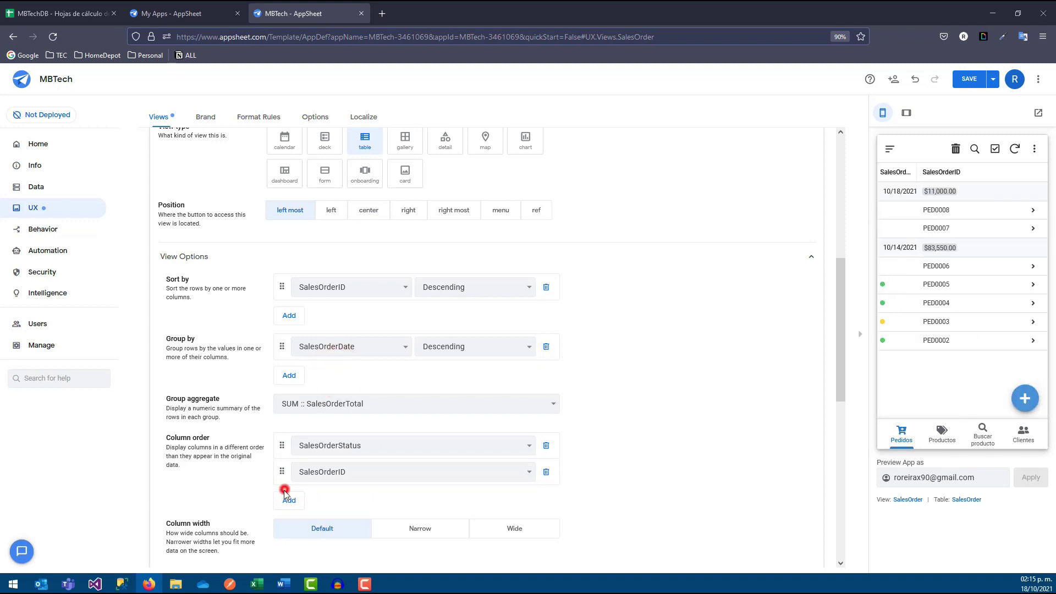
click(334, 499)
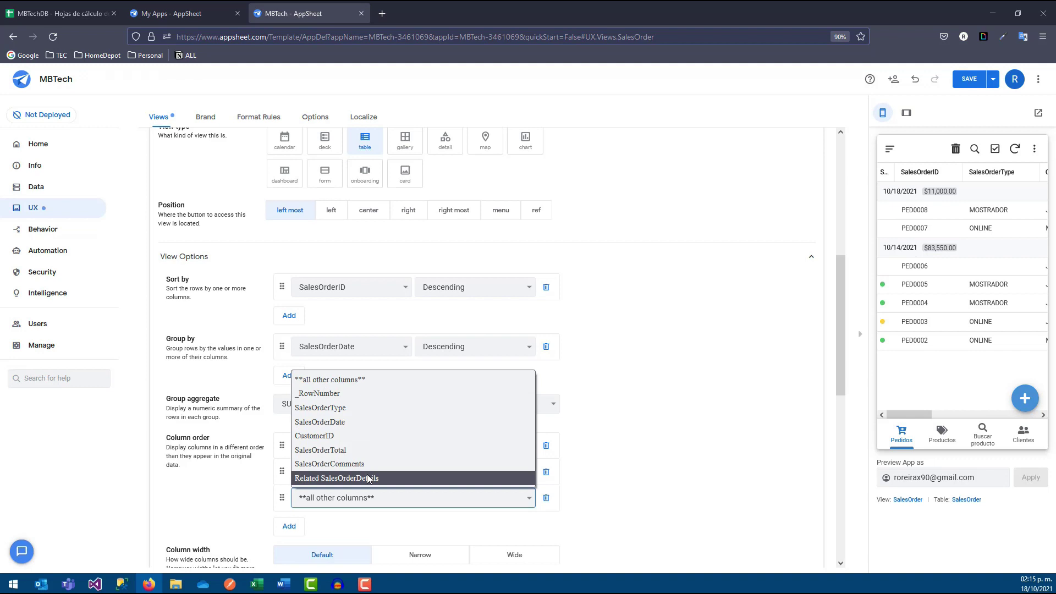
click(343, 451)
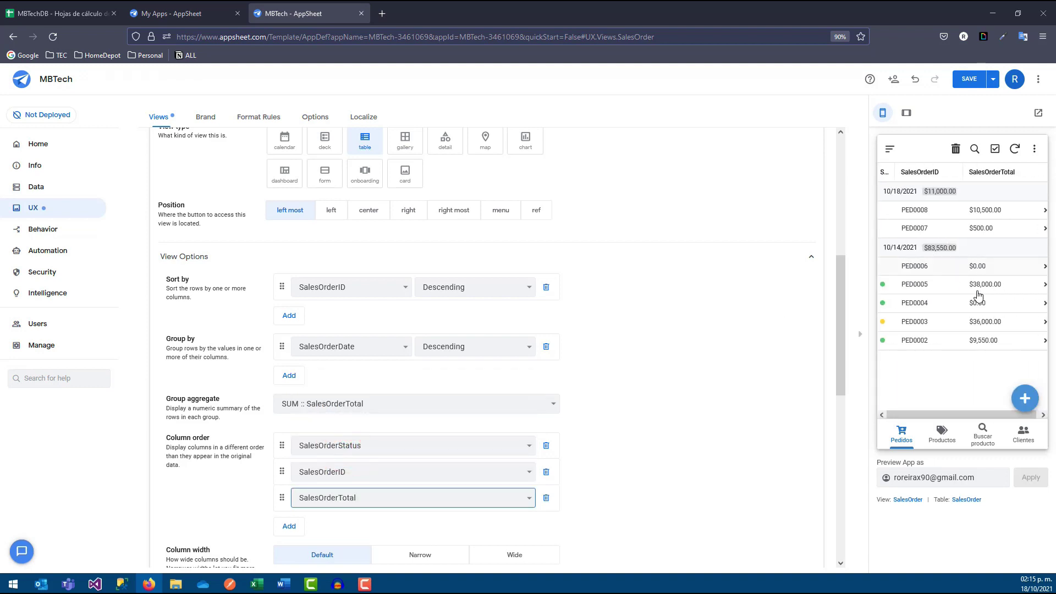
click(915, 417)
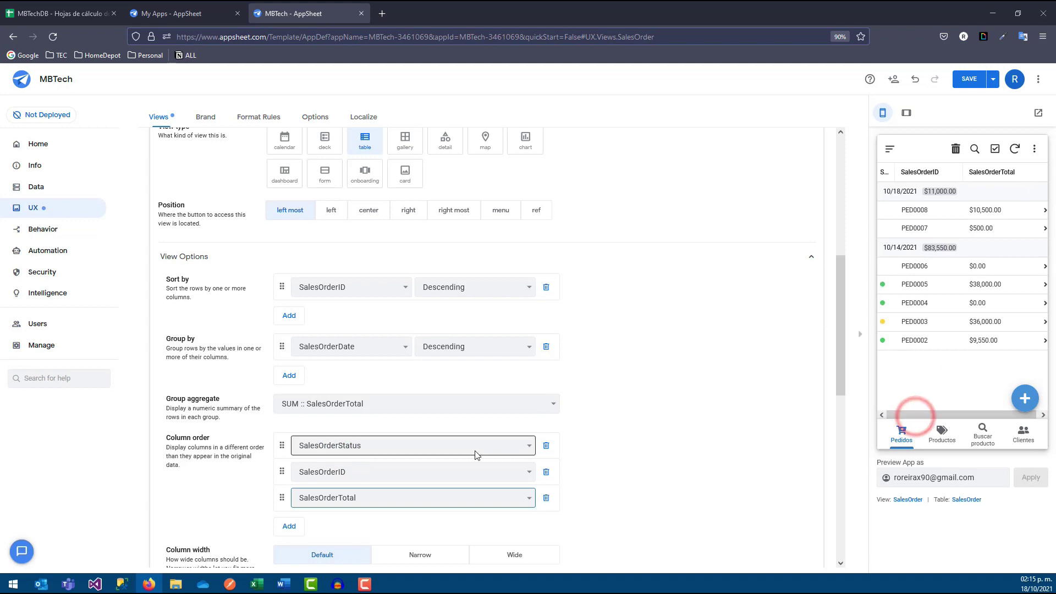
scroll(305, 482, down, 1)
scroll(305, 482, down, 1)
Set Column width to Narrow and check the three columns in the preview table
drag(939, 414, 998, 414)
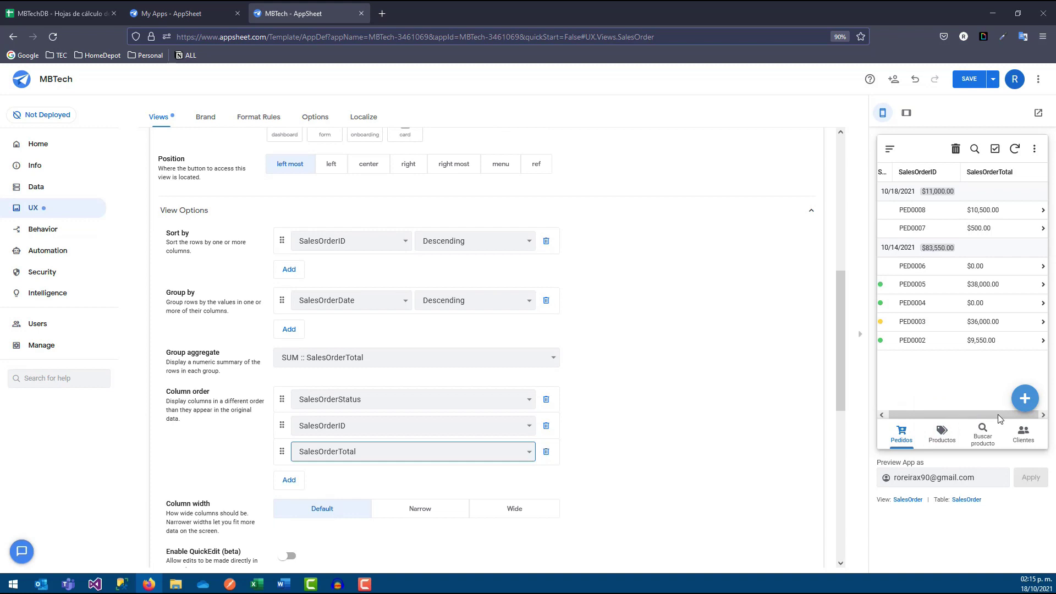
drag(981, 416, 908, 423)
scroll(325, 464, down, 3)
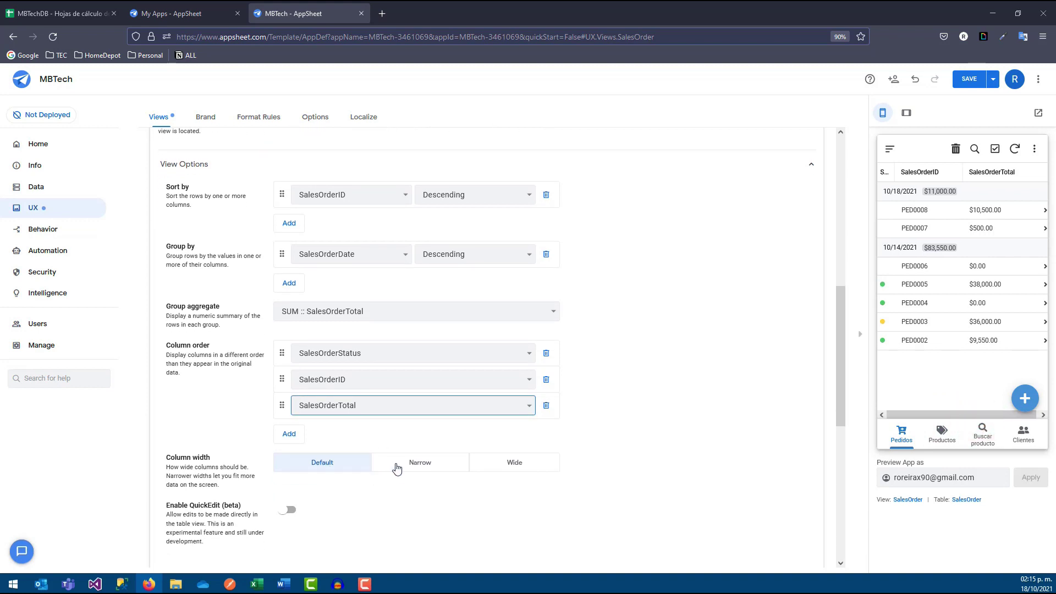
click(418, 465)
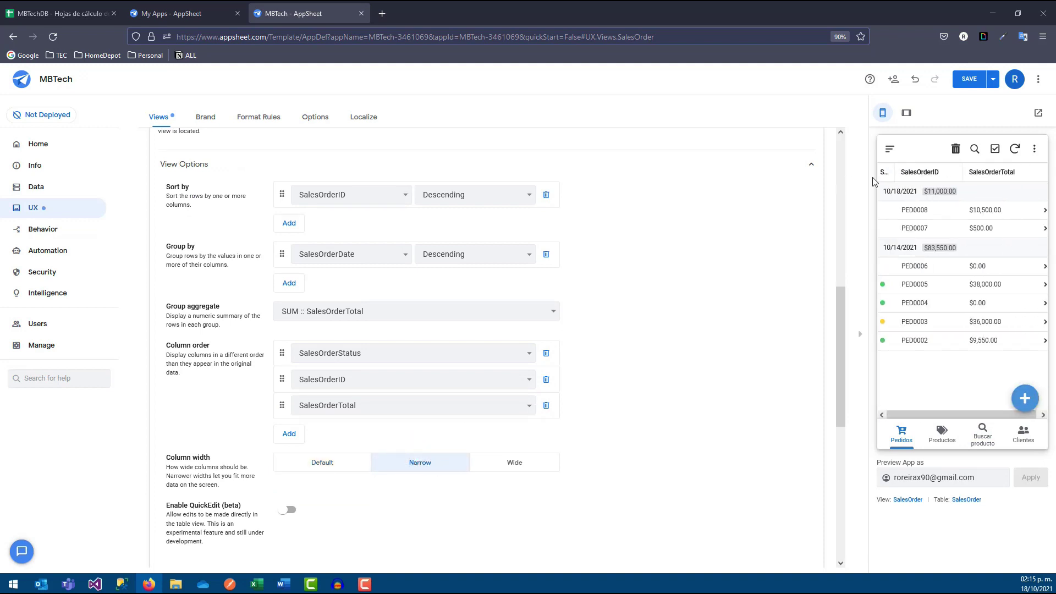
drag(891, 171, 936, 166)
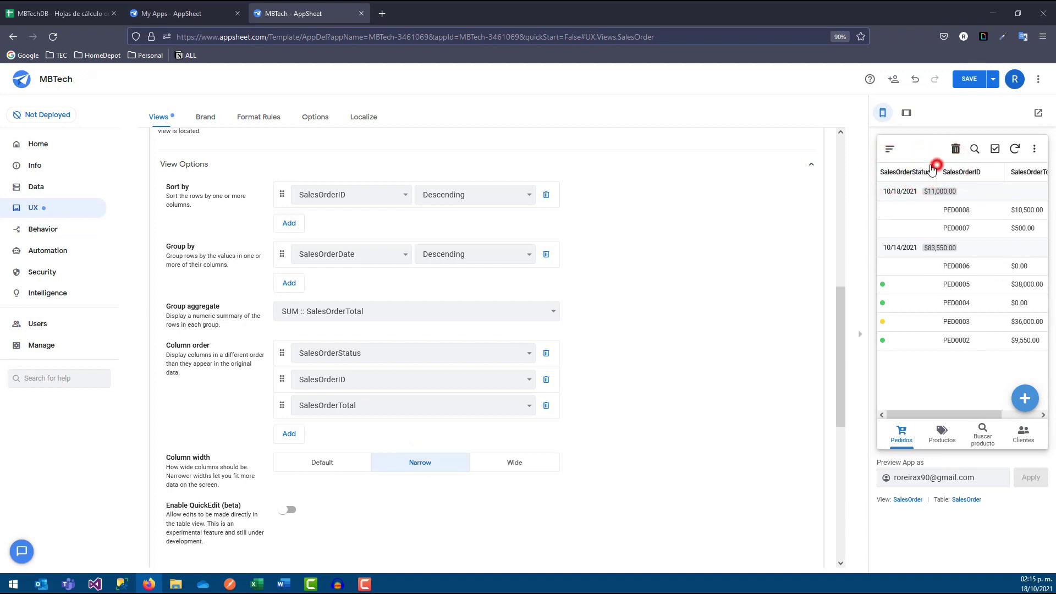
drag(937, 165, 919, 165)
scroll(688, 273, down, 4)
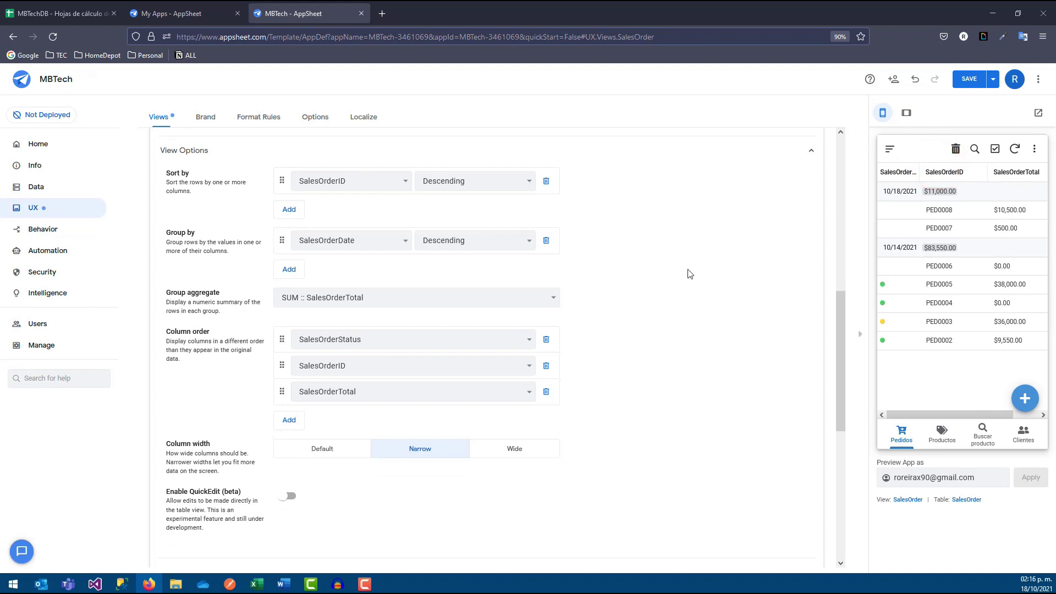
scroll(332, 374, down, 1)
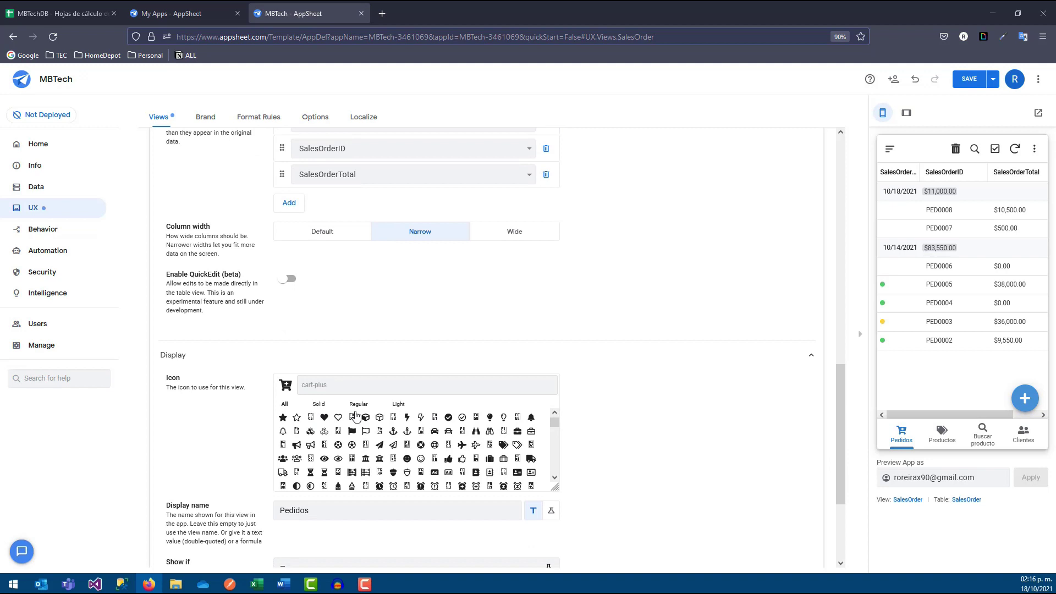
Pick the cube icon for the view and delete its Pedidos display name
click(324, 417)
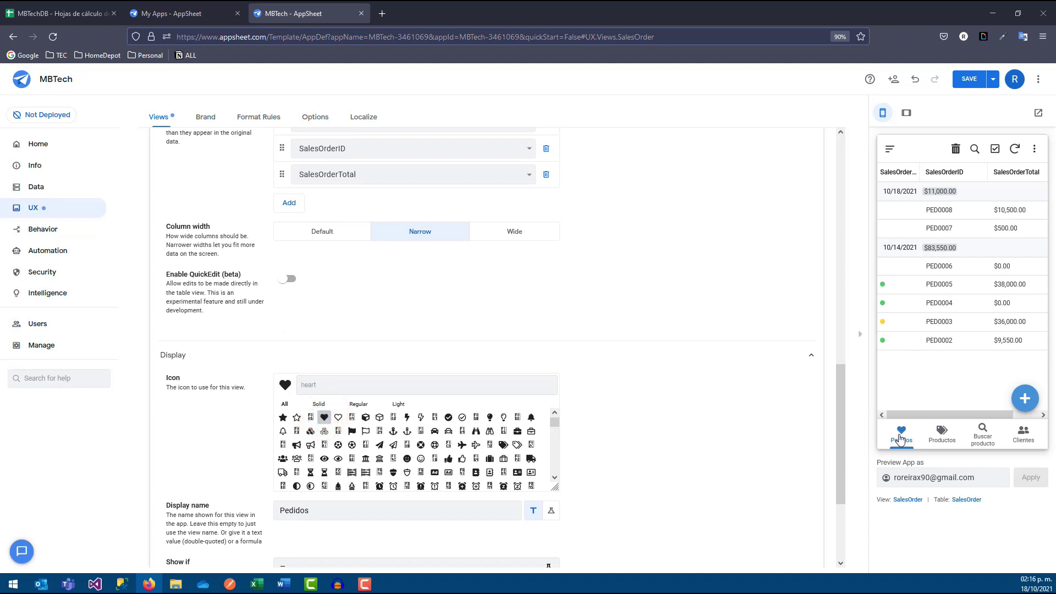
click(366, 418)
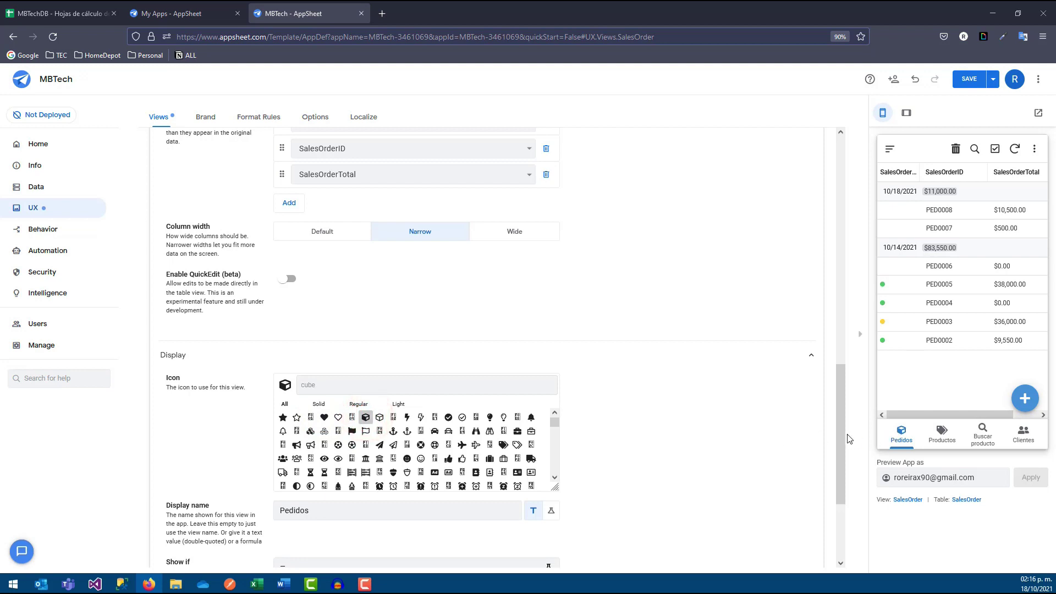
scroll(418, 451, down, 2)
drag(329, 510, 267, 509)
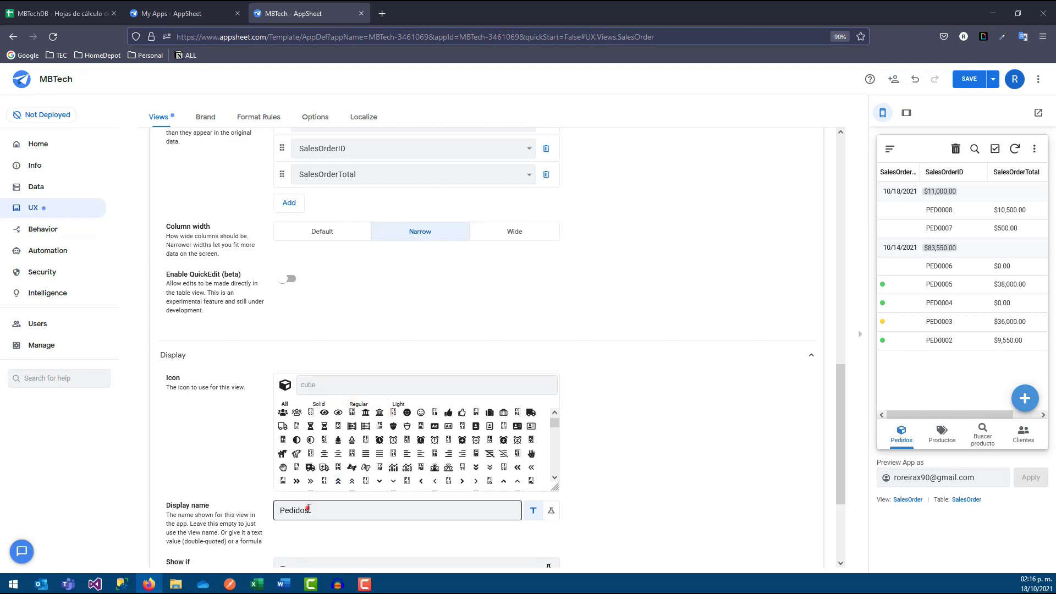
key(BackSpace)
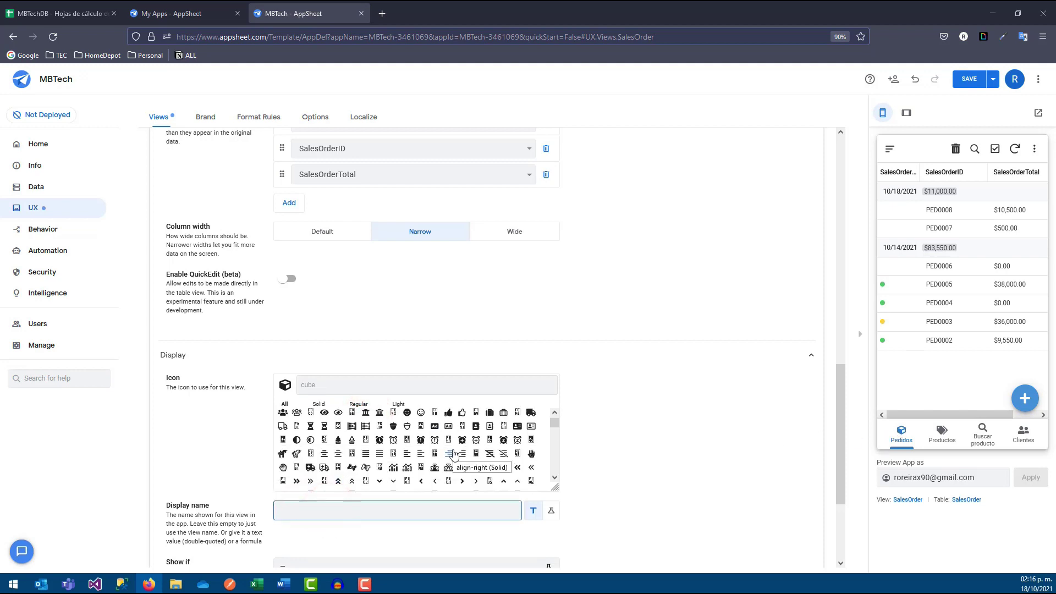
click(584, 362)
Save the app changes
scroll(431, 263, up, 3)
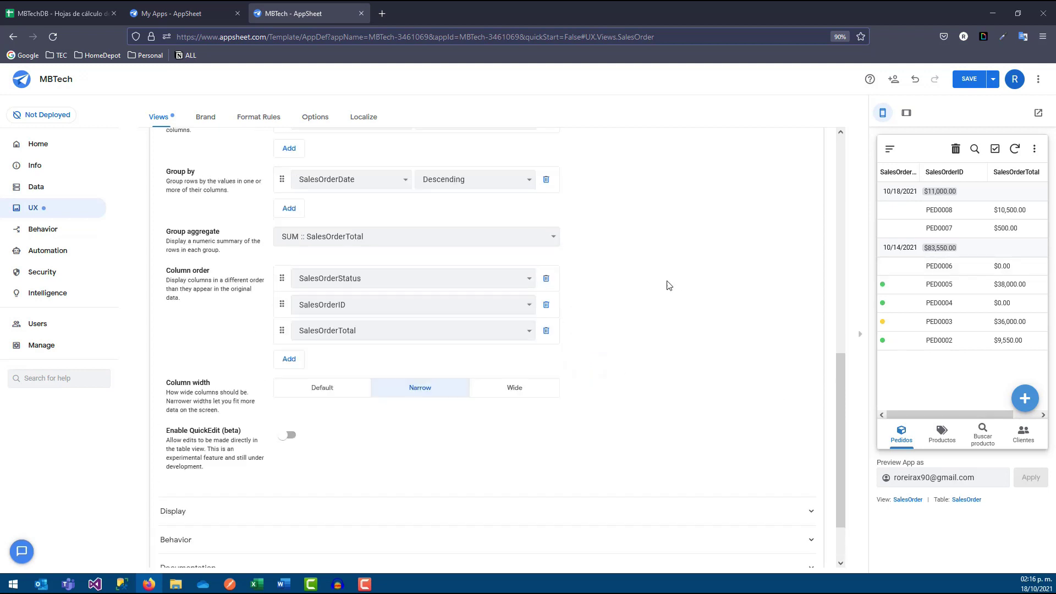
scroll(336, 201, up, 5)
scroll(308, 198, up, 2)
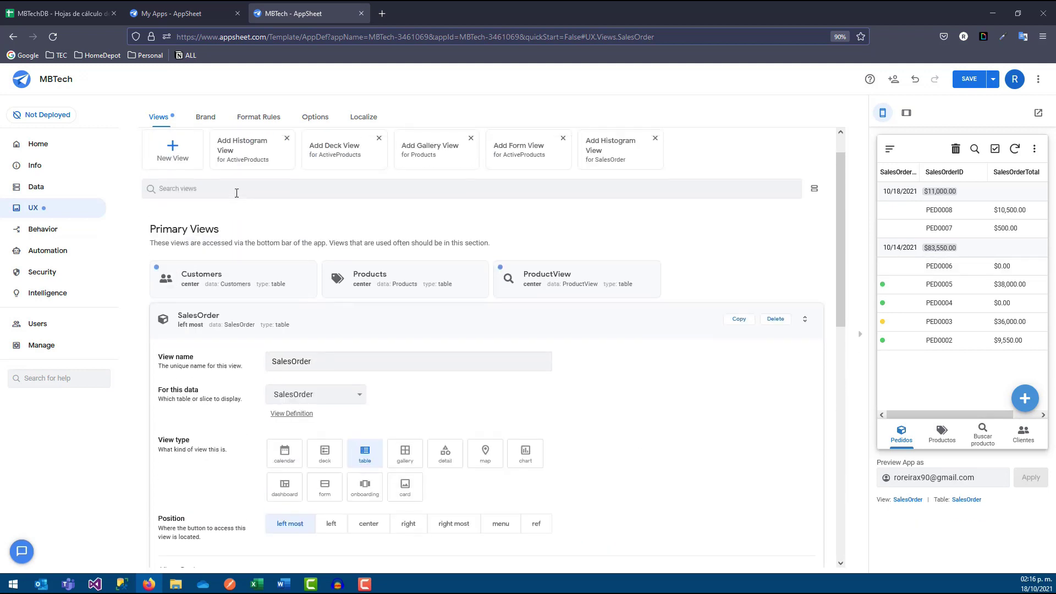
click(963, 79)
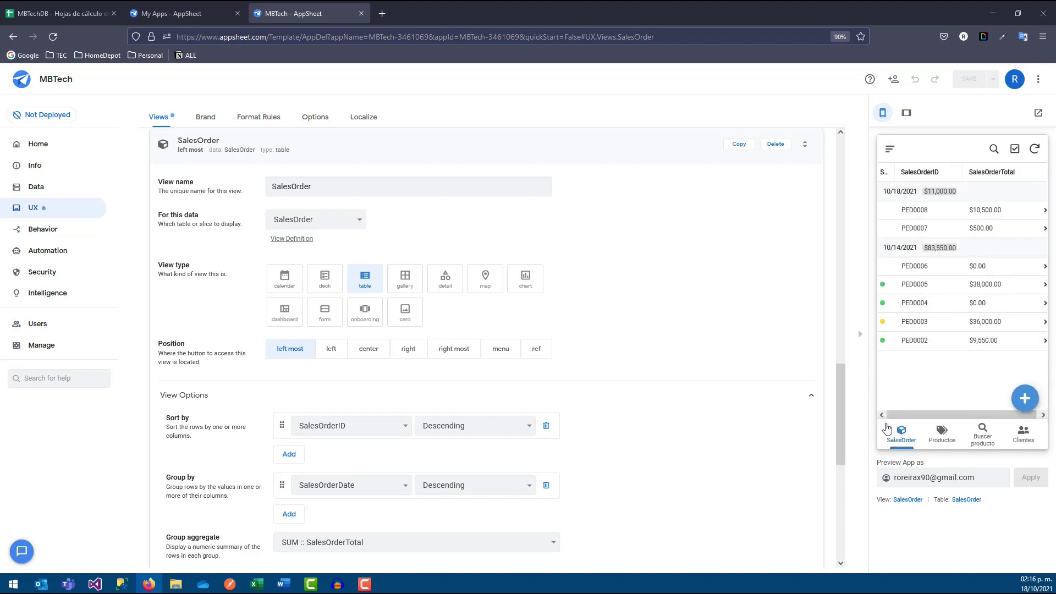
Enter Pedidos as the SalesOrder view's Display name
scroll(682, 424, down, 3)
scroll(572, 428, down, 3)
scroll(462, 446, down, 2)
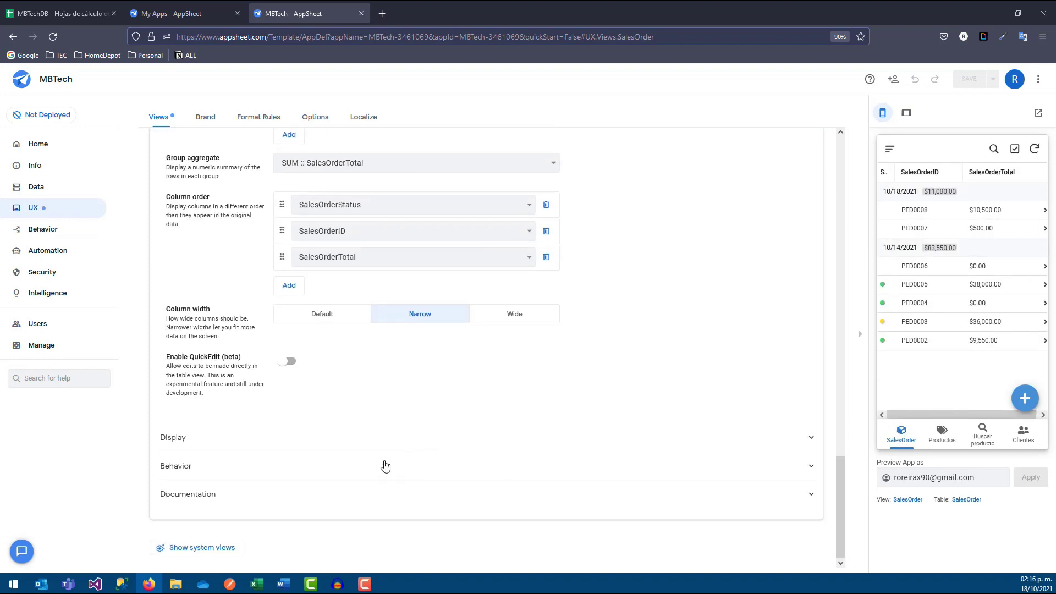
click(231, 438)
scroll(355, 473, down, 2)
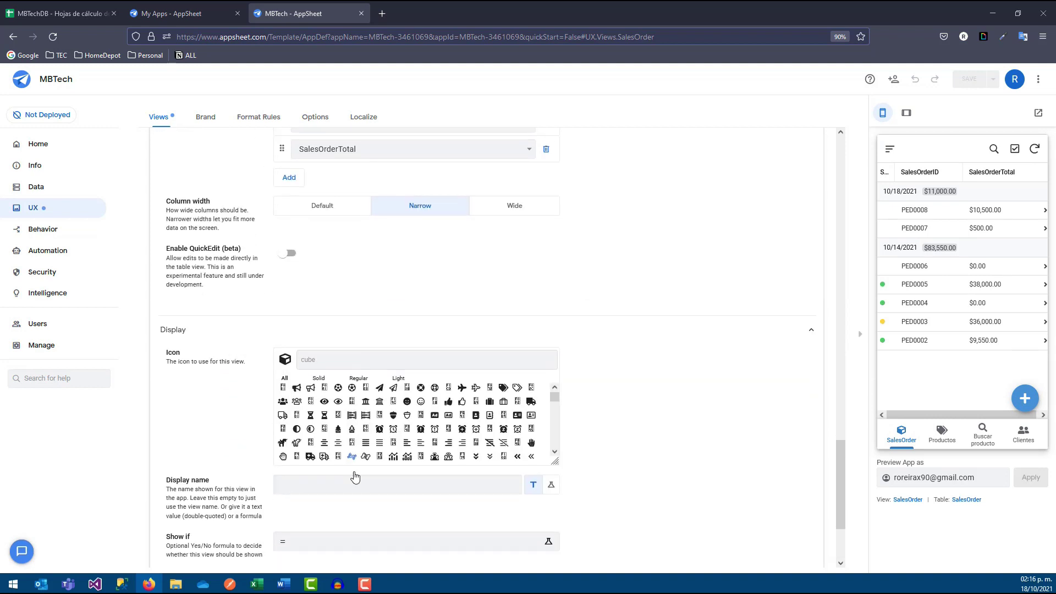
scroll(355, 477, down, 1)
click(333, 461)
text(OPedi)
key(BackSpace)
key(BackSpace)
key(BackSpace)
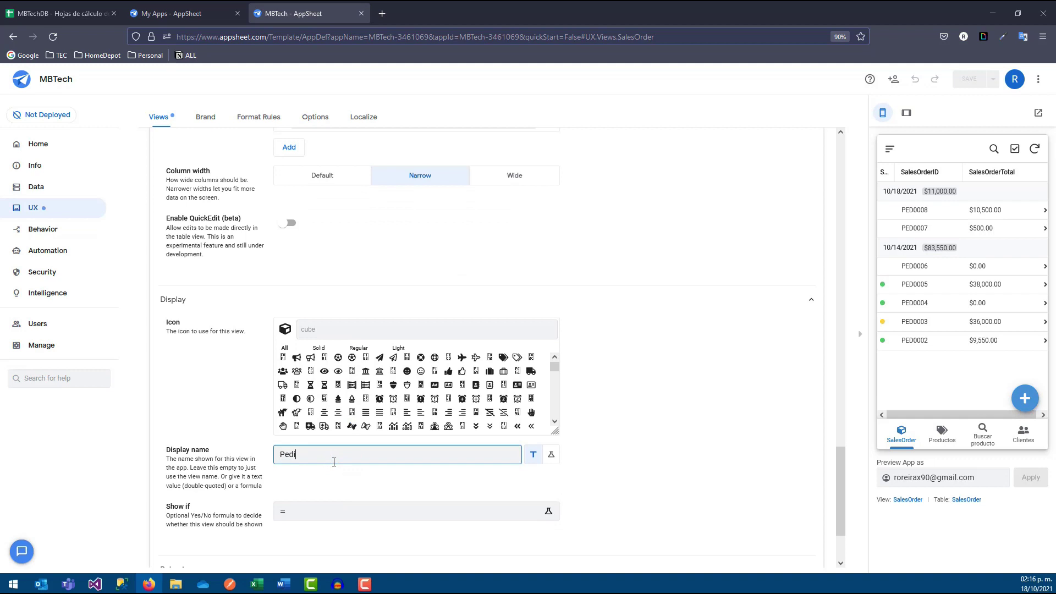
Check the Show if expression, Documentation and Behavior settings, then go to the Data tables
scroll(332, 467, down, 1)
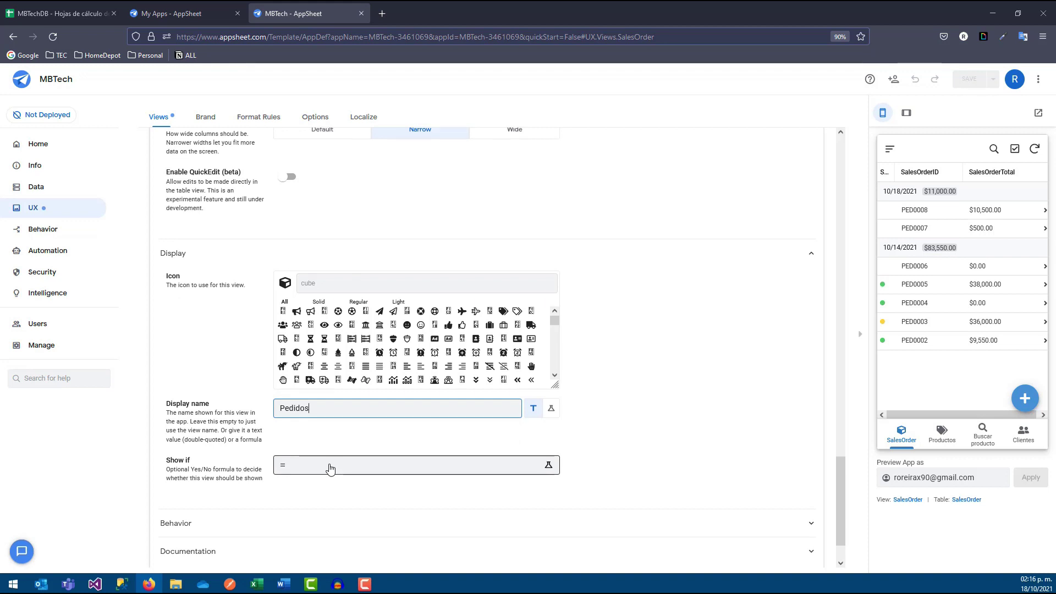
click(329, 467)
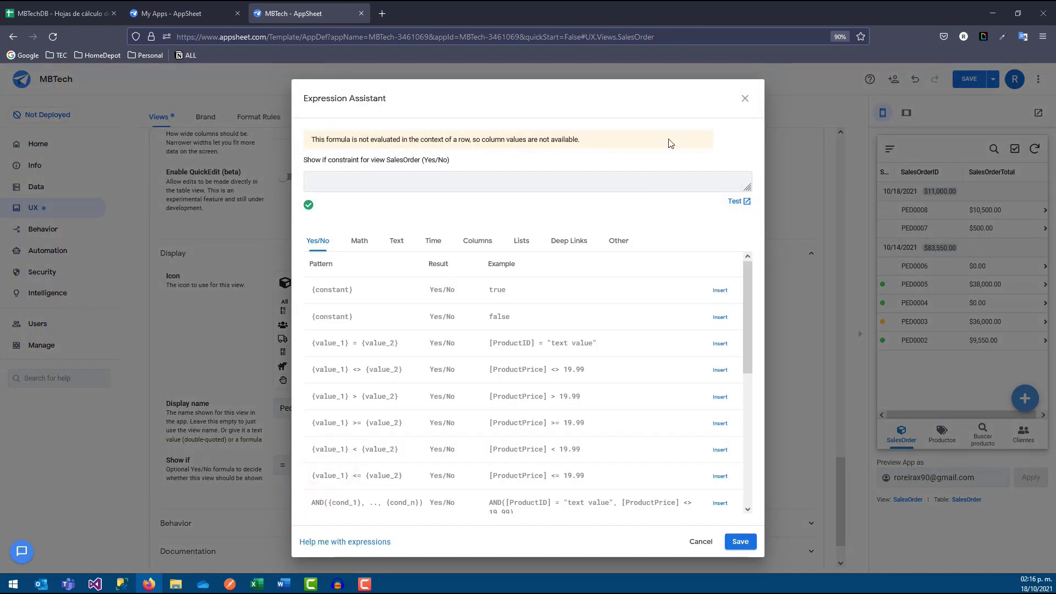
click(746, 99)
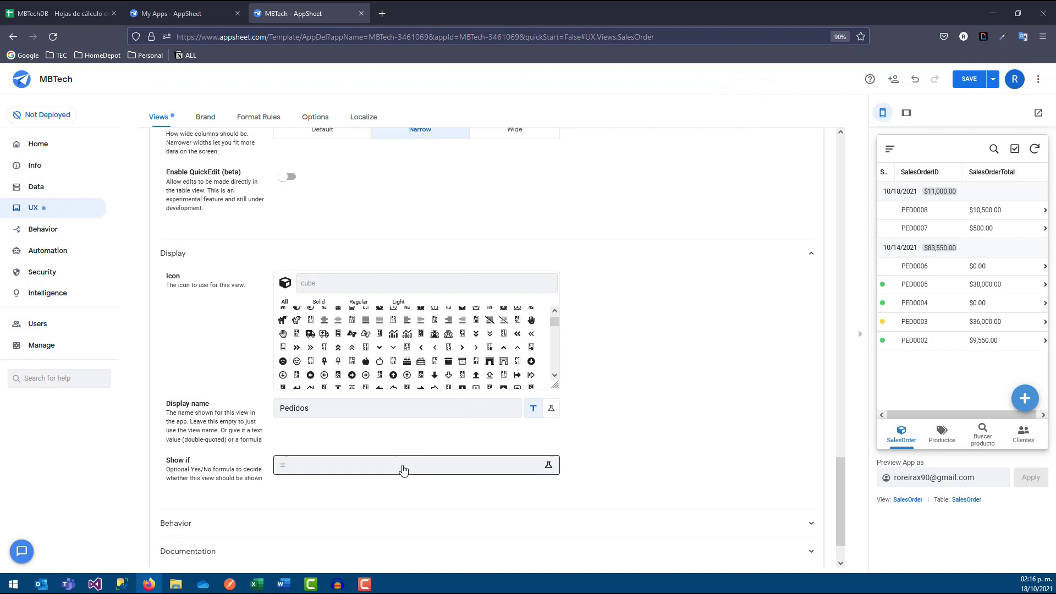
scroll(507, 489, down, 1)
click(377, 501)
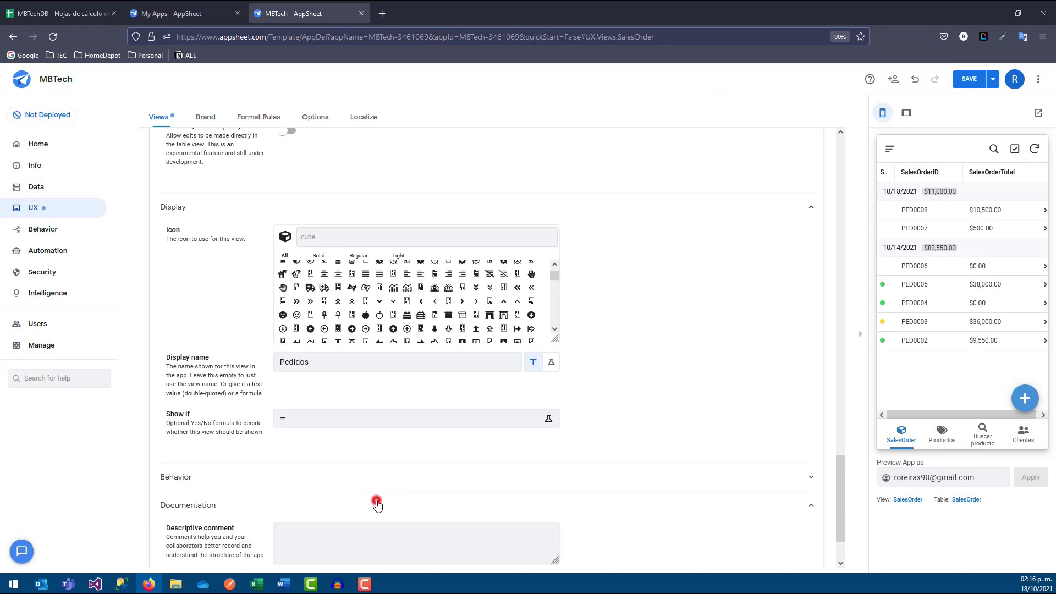
click(391, 477)
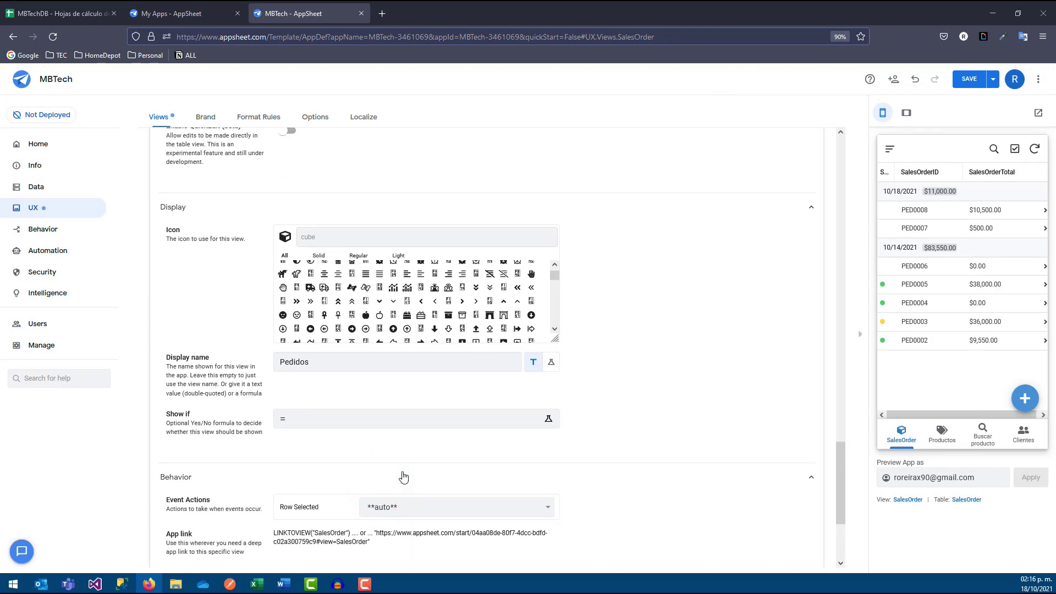
scroll(403, 475, up, 3)
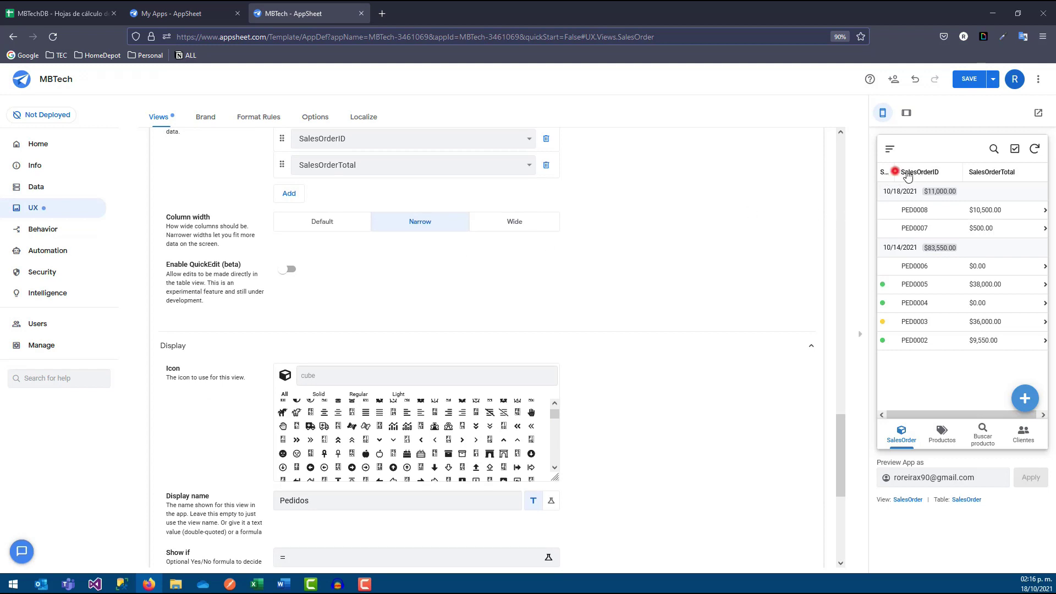
drag(896, 171, 941, 172)
click(88, 185)
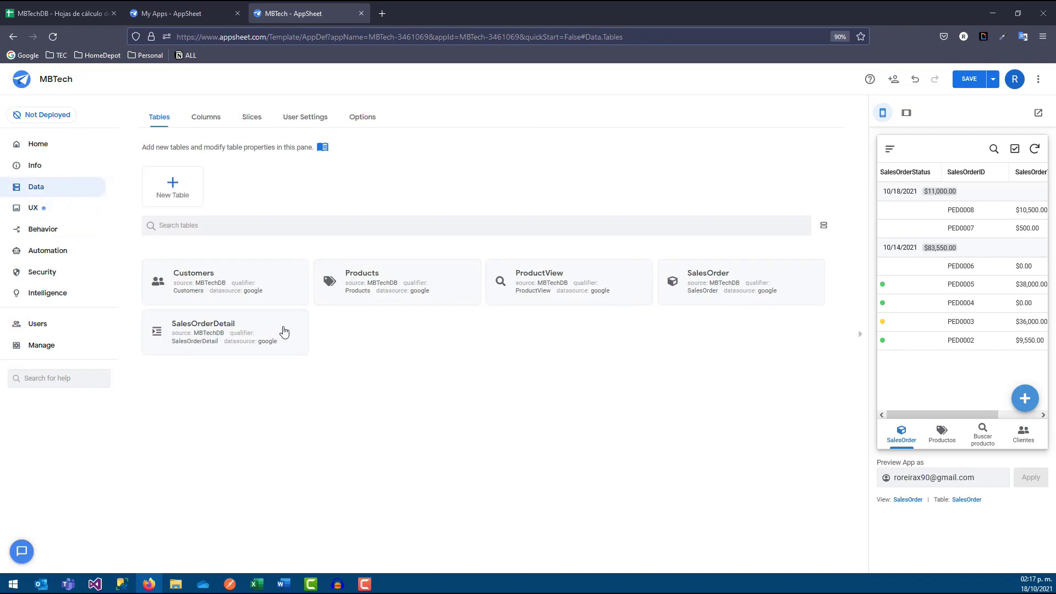
Expand the SalesOrder table in Columns and scroll the grid to the SalesOrderStatus row
click(698, 282)
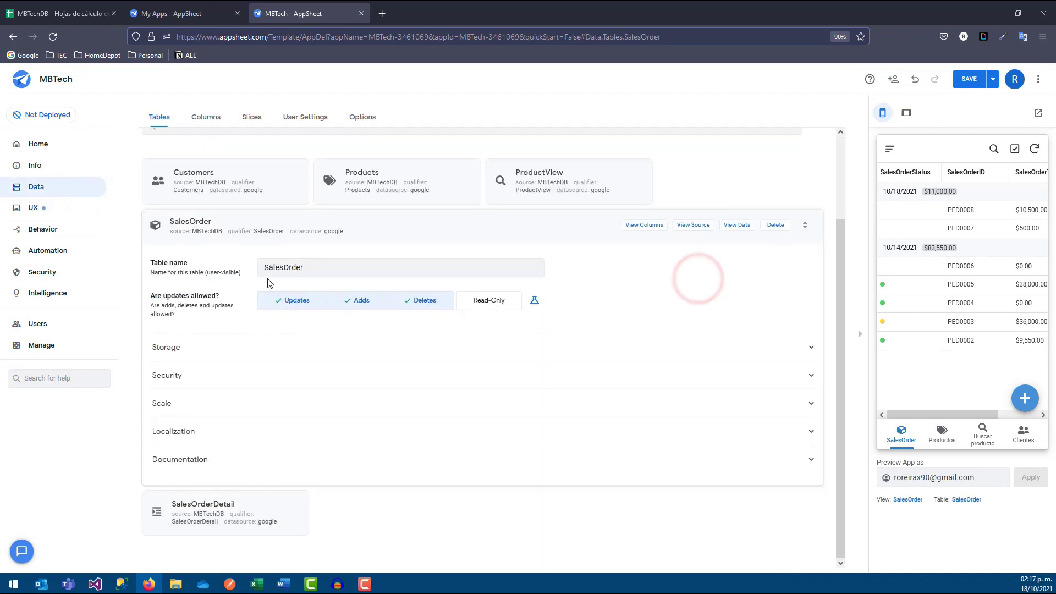
click(213, 122)
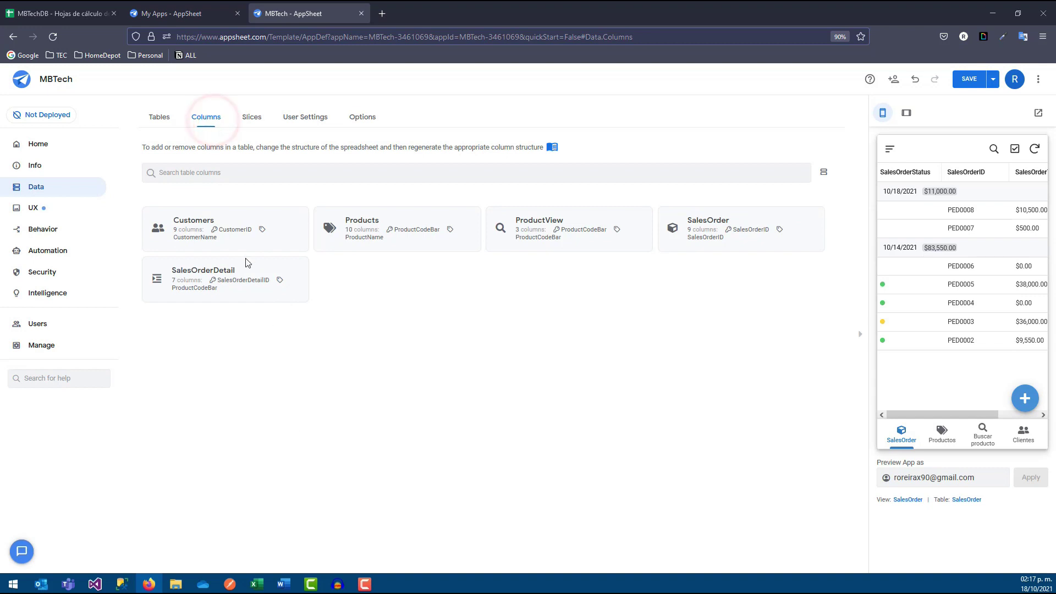
click(698, 238)
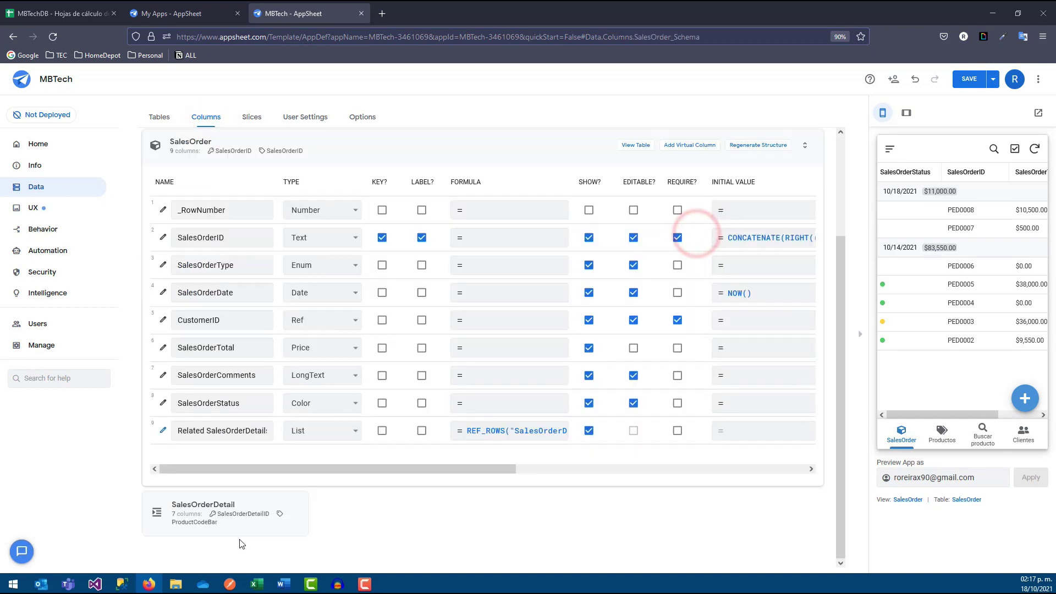
scroll(243, 472, right, 4)
scroll(236, 470, right, 6)
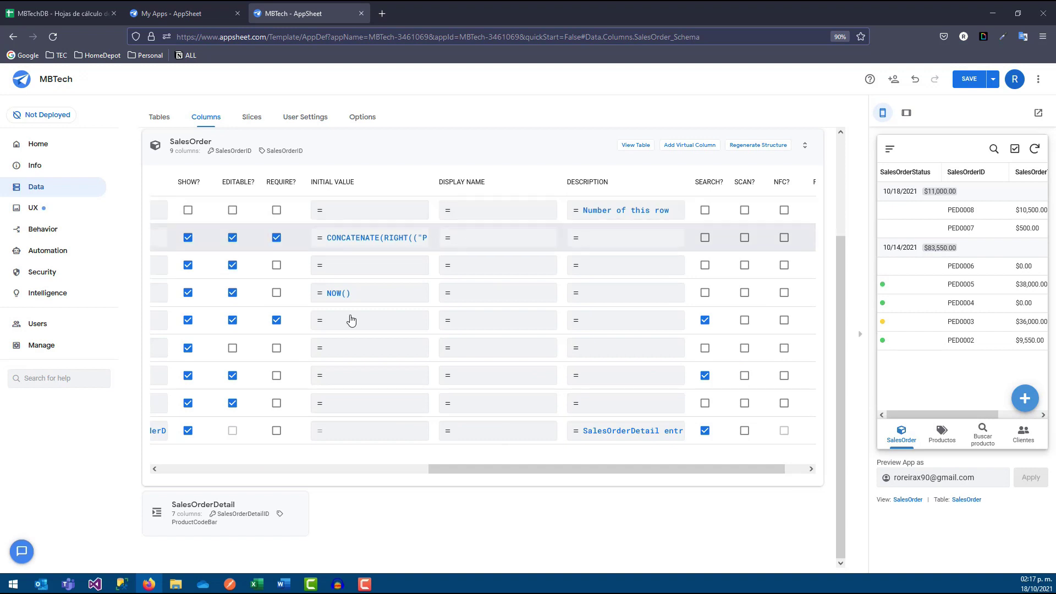
click(440, 468)
drag(437, 468, 175, 469)
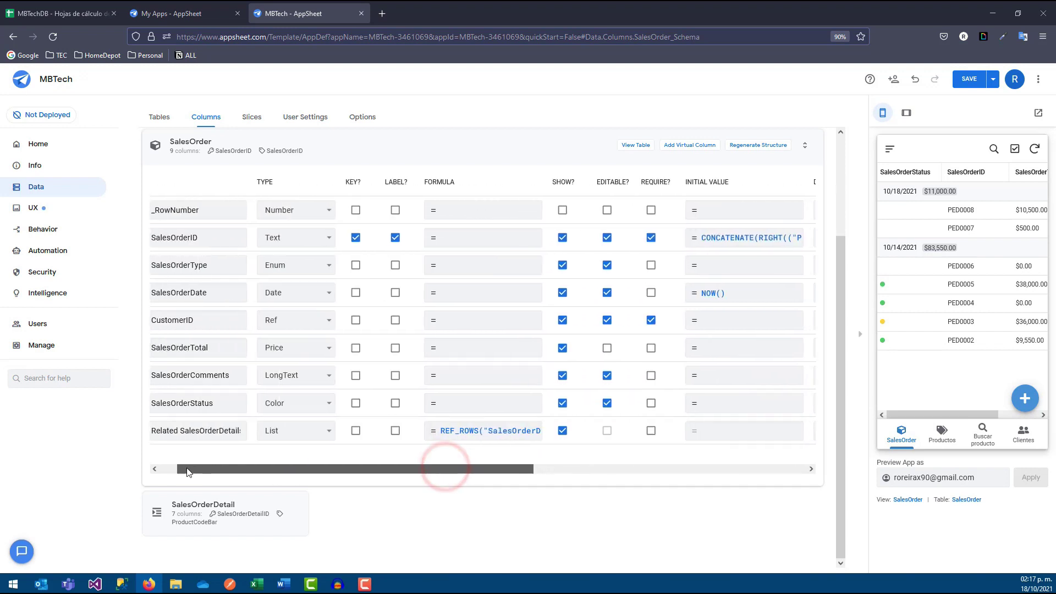
click(181, 407)
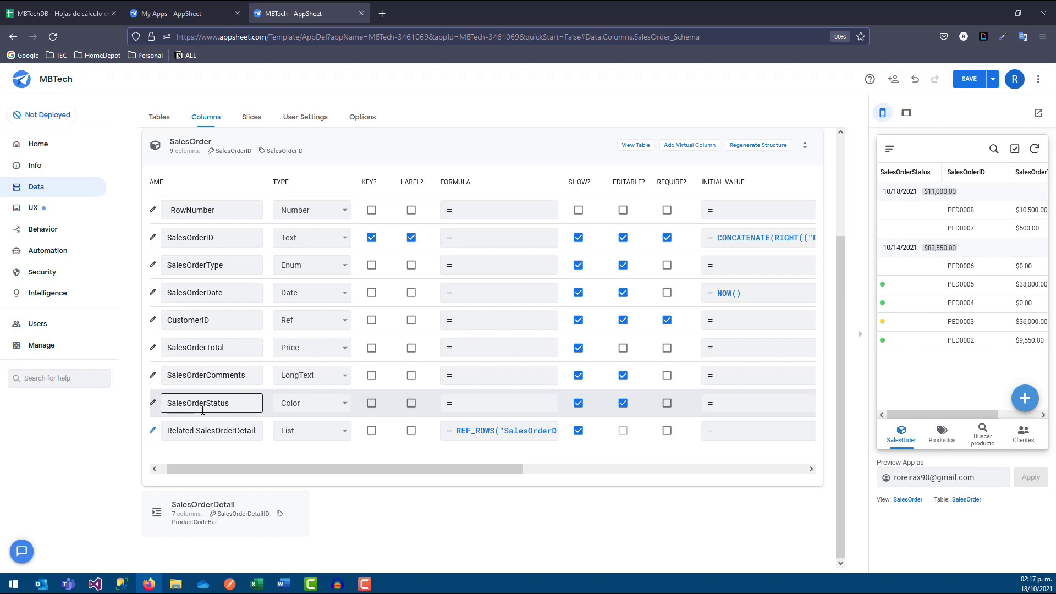
drag(192, 469, 390, 469)
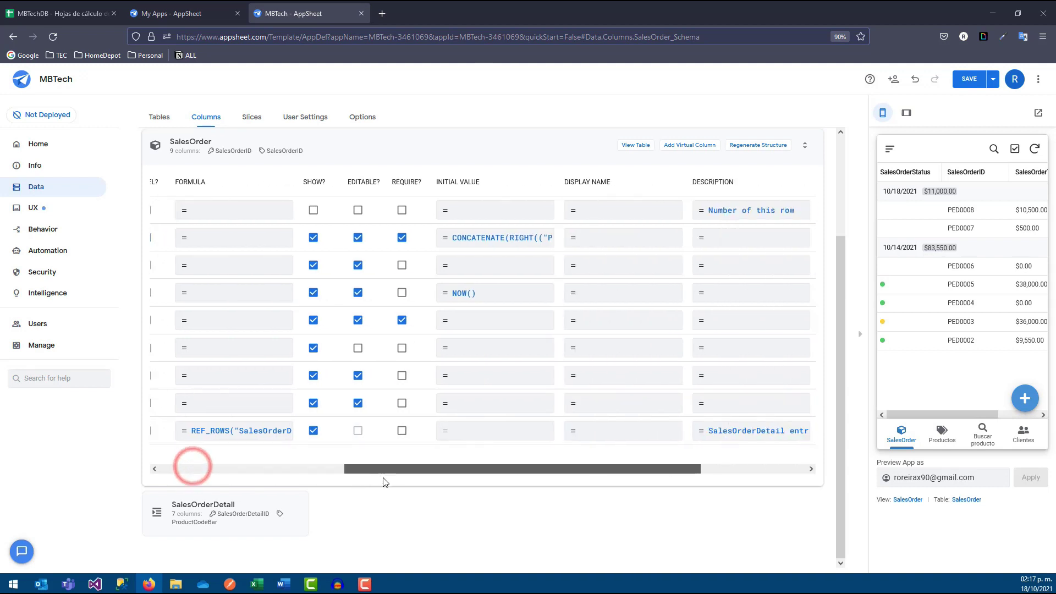
Confirm the SalesOrderStatus display name expression and save the app
click(551, 399)
text(Status)
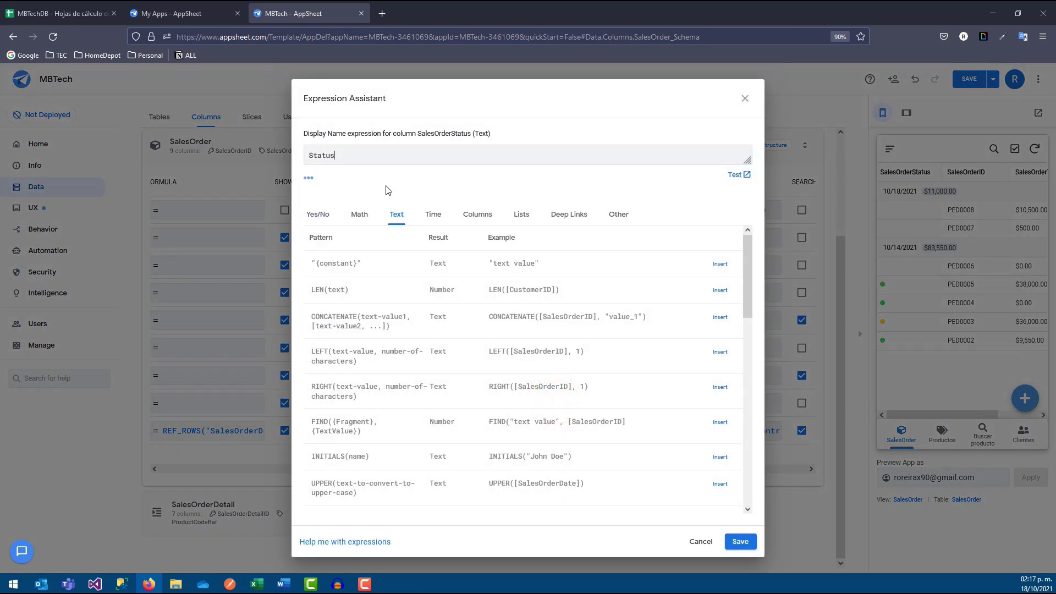
click(741, 541)
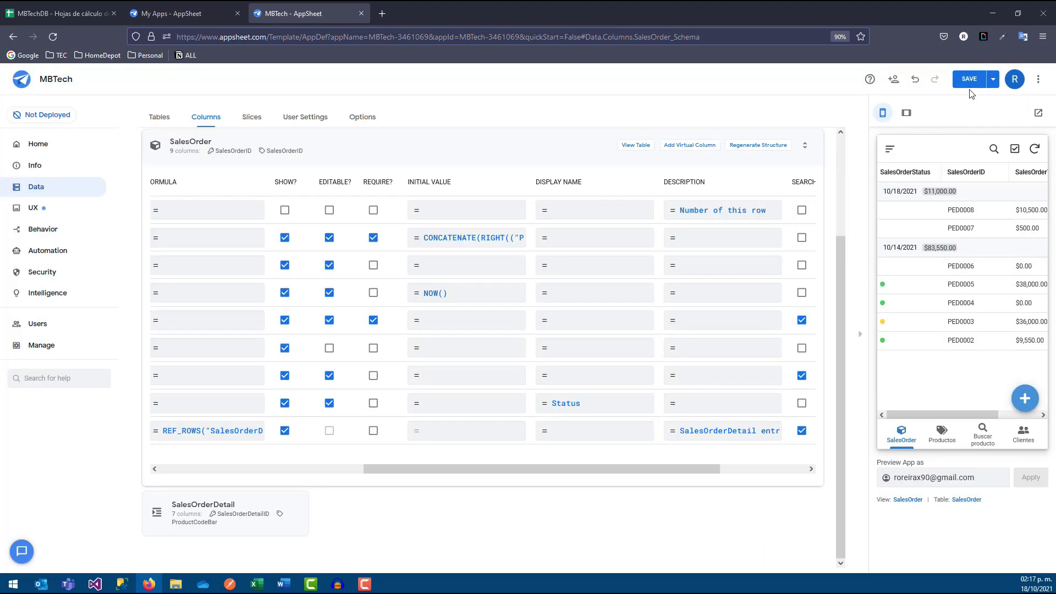
click(970, 79)
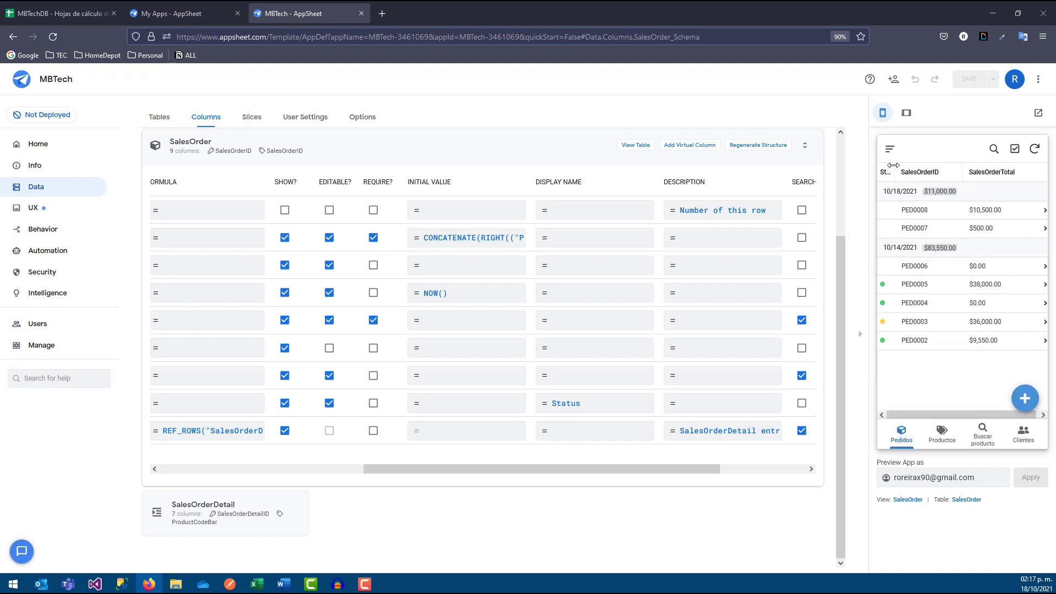
drag(894, 165, 908, 166)
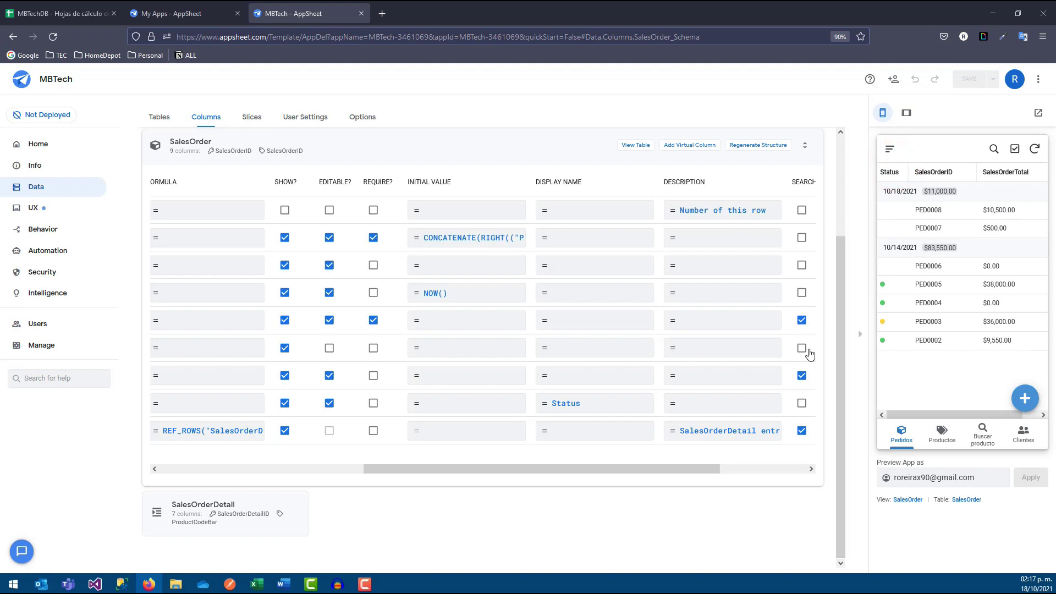
Replace the SalesOrderStatus display name with "S" and save the app
click(617, 408)
double_click(344, 160)
text(S)
click(732, 216)
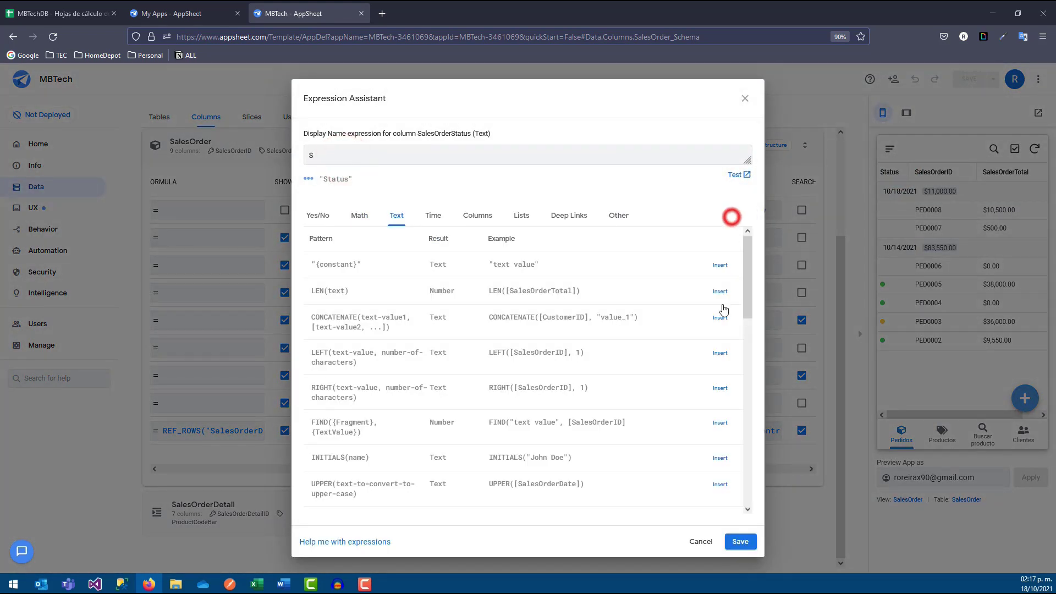
click(740, 541)
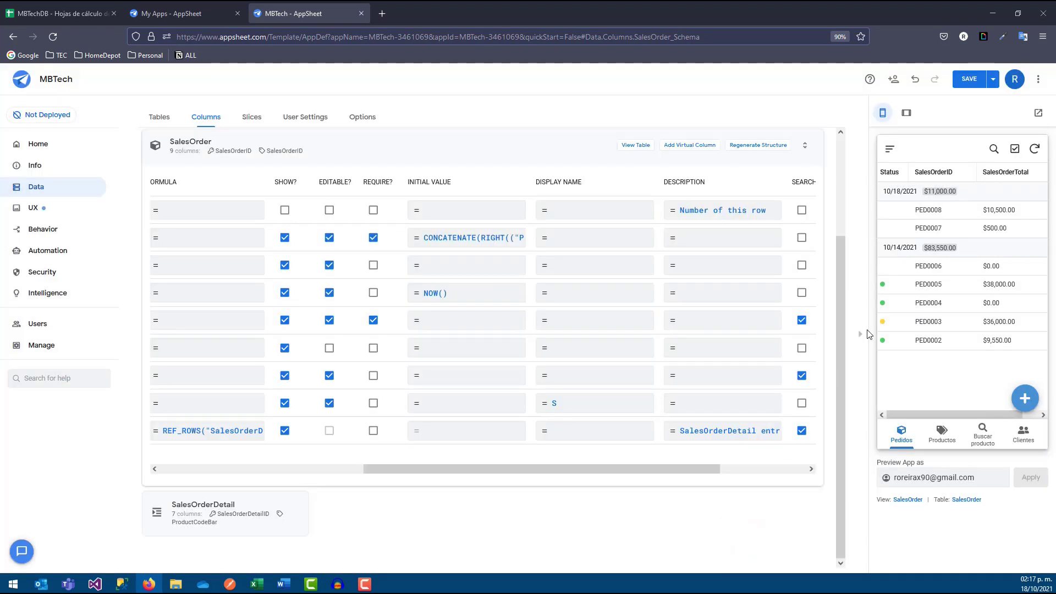
click(974, 82)
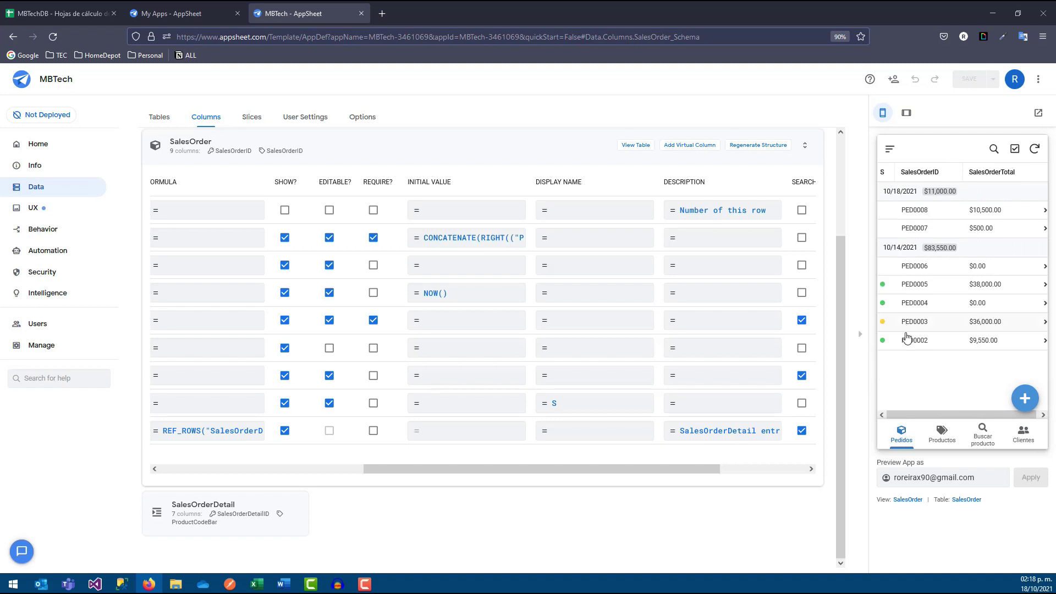
Widen the S column in the preview and keep the SalesOrderStatus type as Color
drag(895, 174, 898, 174)
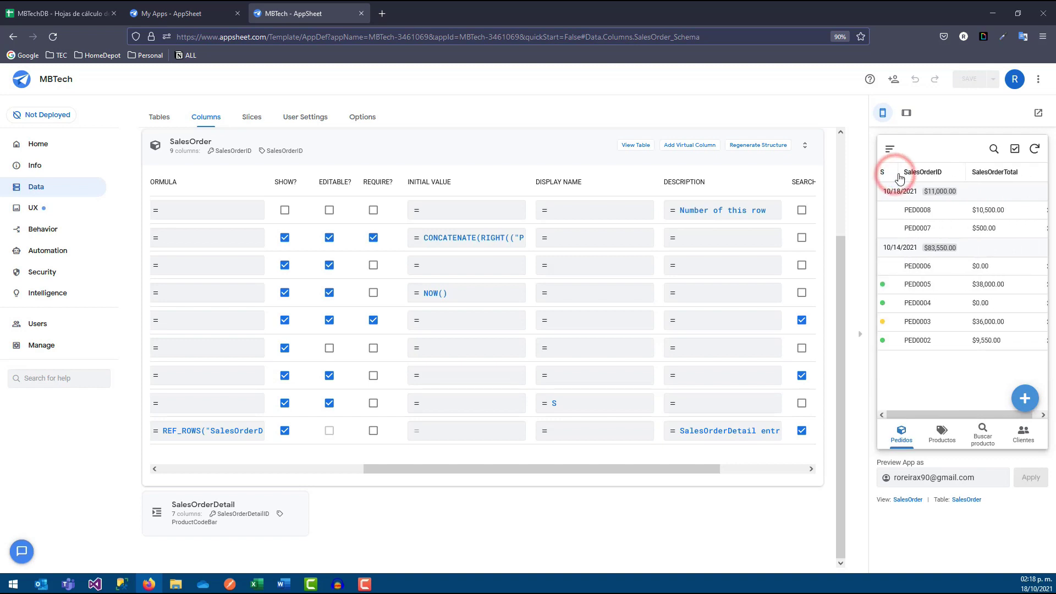
click(928, 410)
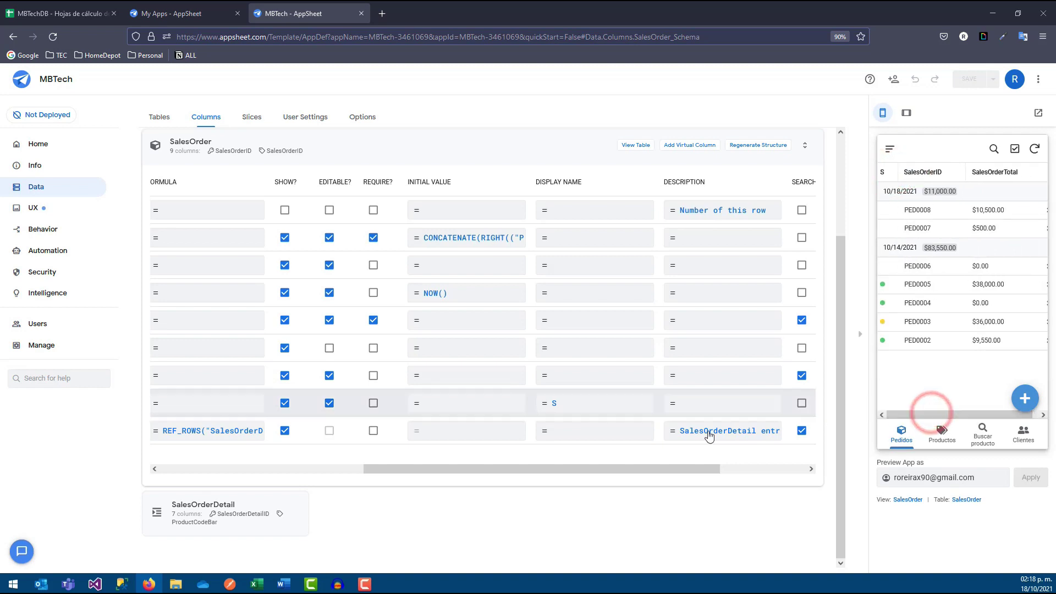
drag(652, 470, 275, 477)
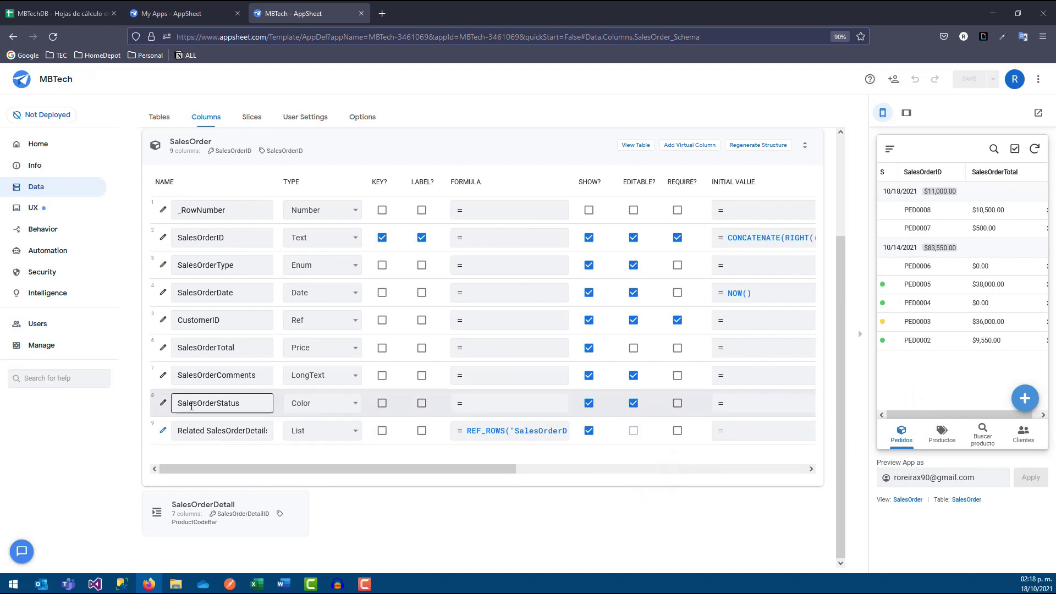
click(300, 410)
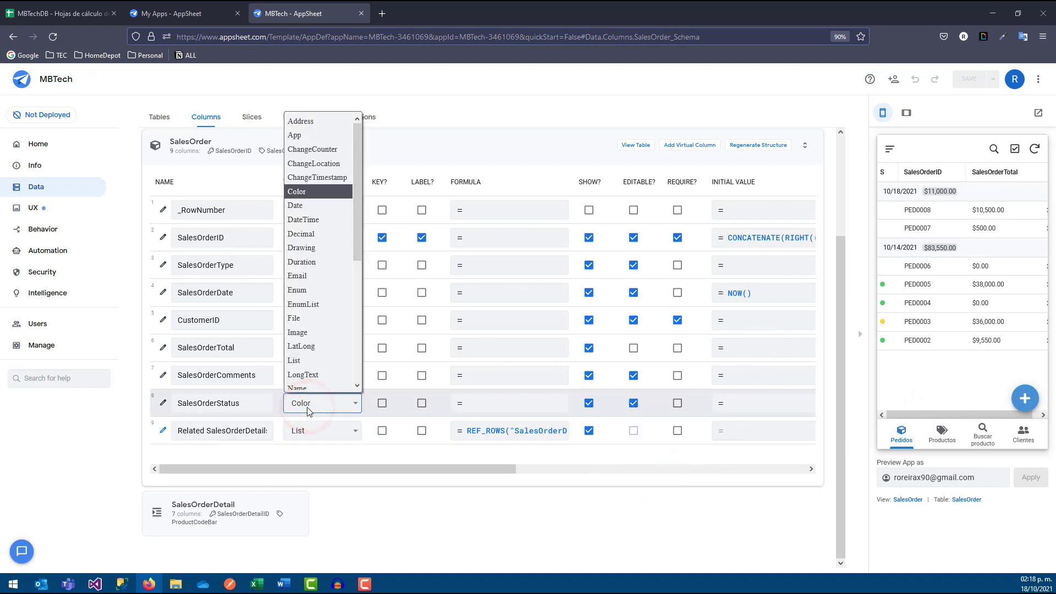
click(304, 402)
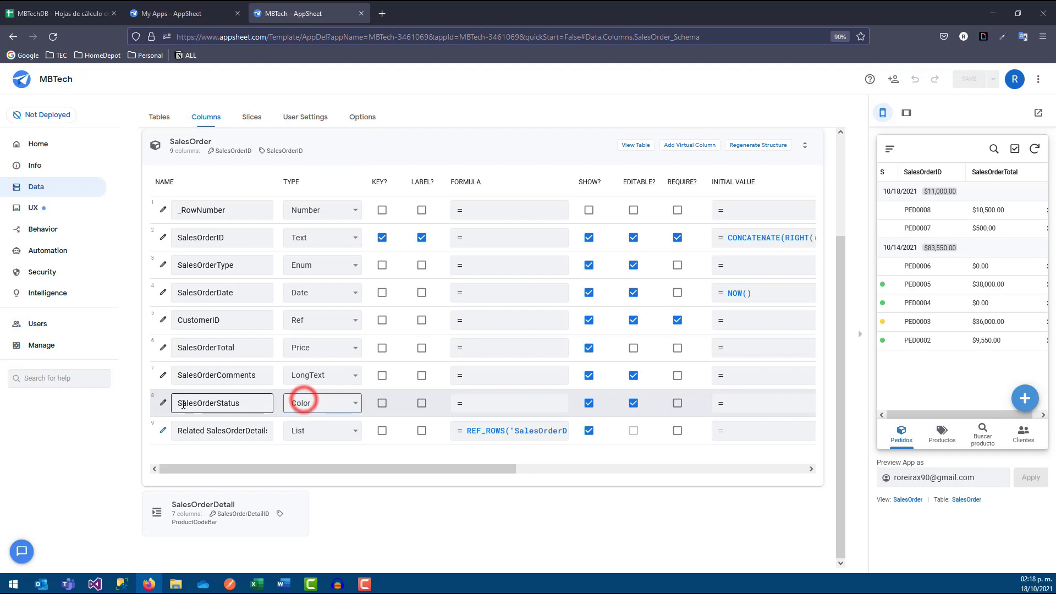
click(164, 405)
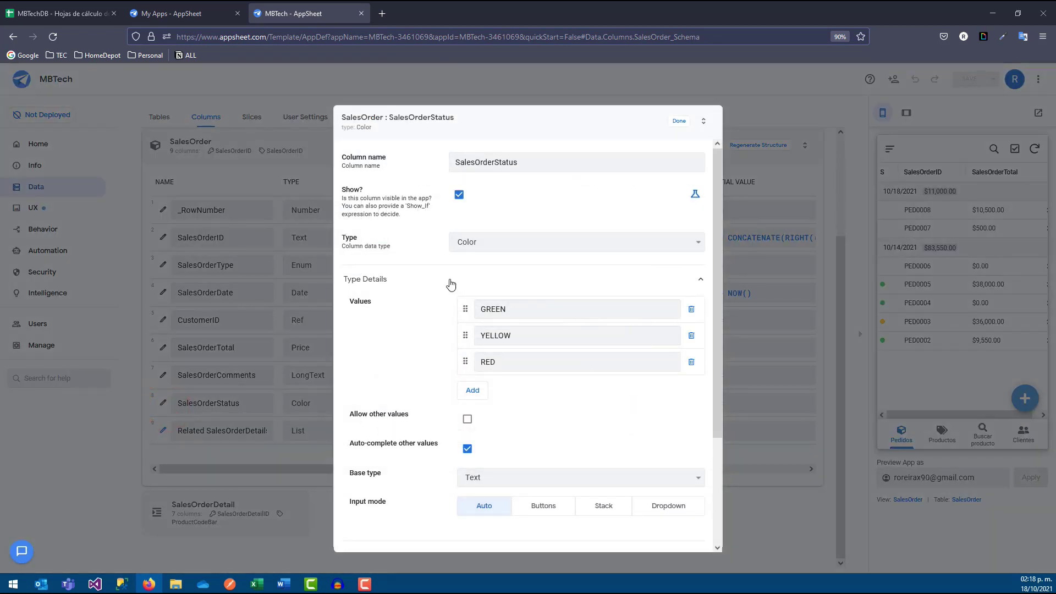
Add BLACK as a new colour value after GREEN, YELLOW and RED
double_click(526, 308)
click(543, 310)
double_click(542, 310)
click(536, 309)
click(512, 333)
click(478, 361)
click(482, 392)
click(512, 390)
text(BLACK)
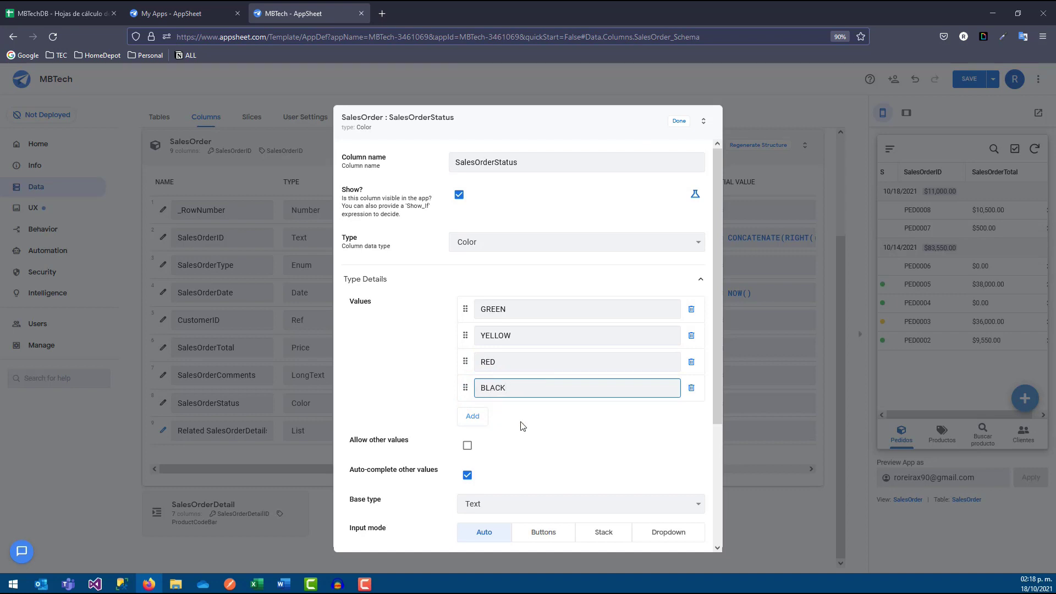
click(522, 426)
click(680, 121)
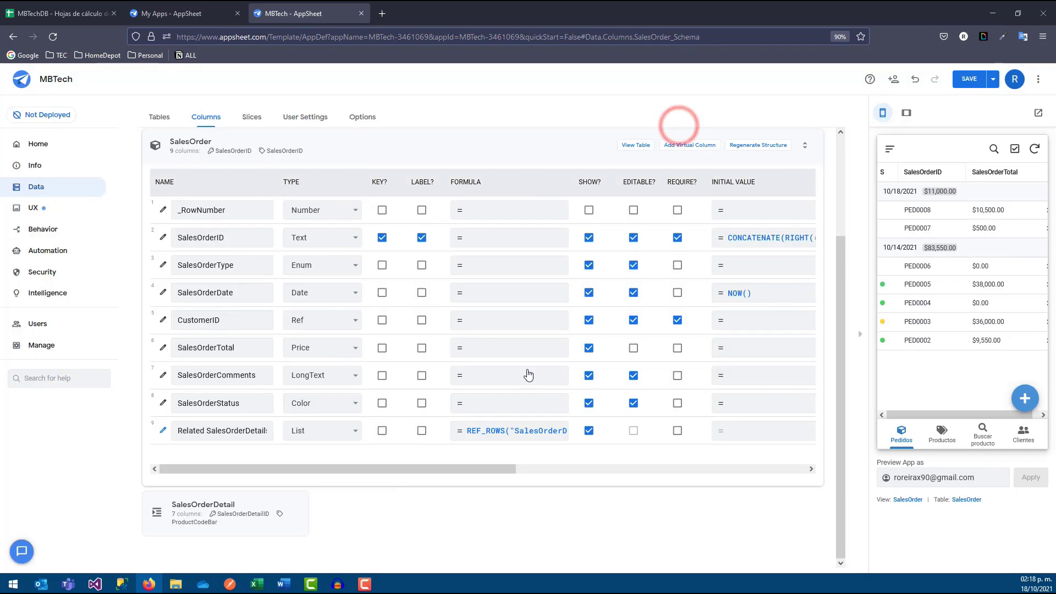
Look over a new product form in the Productos preview, then save the app
click(942, 439)
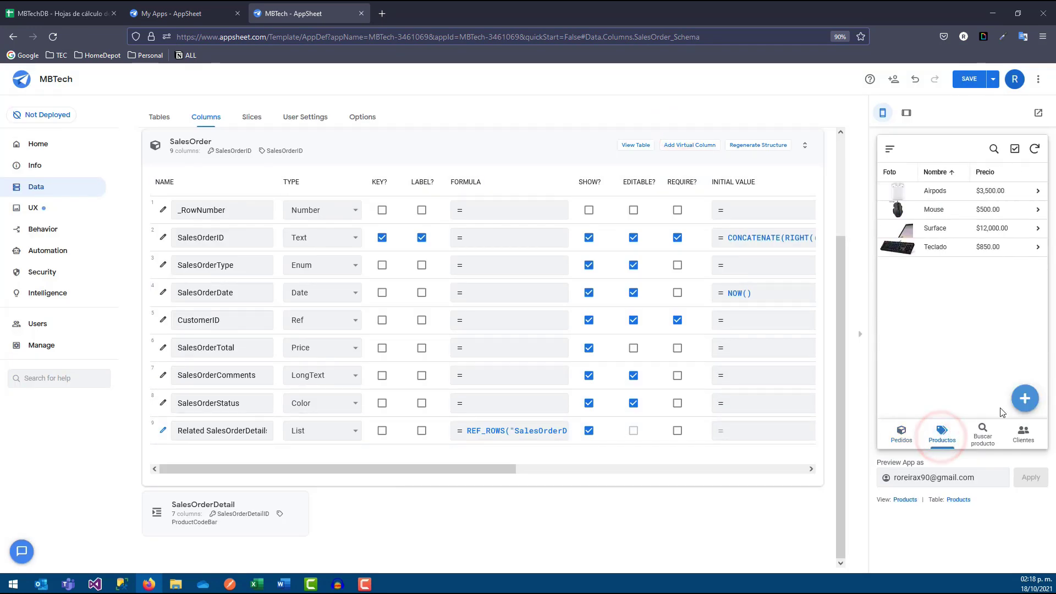
click(1023, 401)
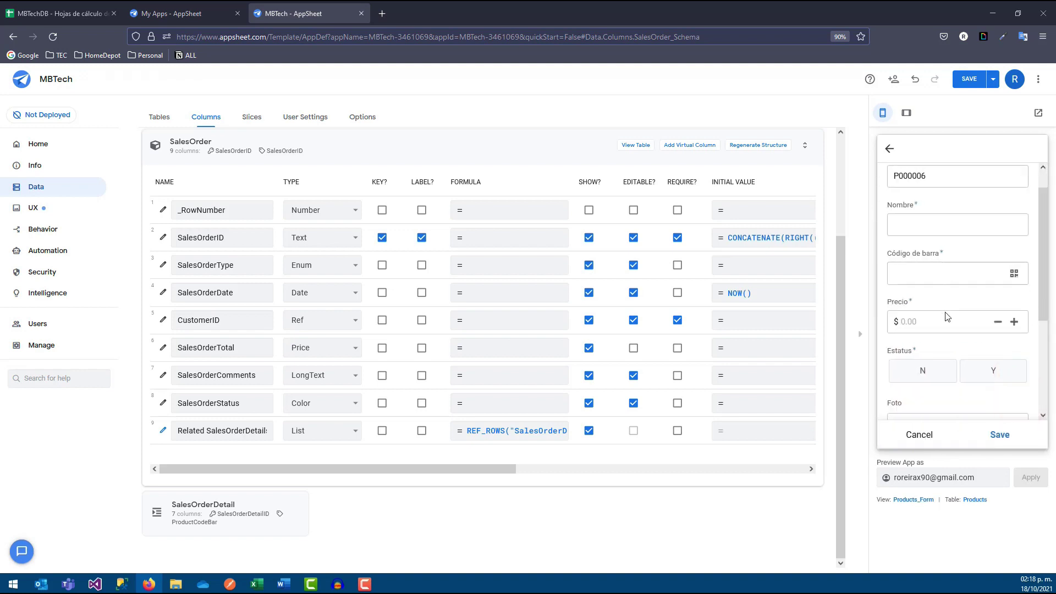
scroll(932, 357, down, 2)
scroll(934, 357, up, 2)
scroll(934, 357, up, 2)
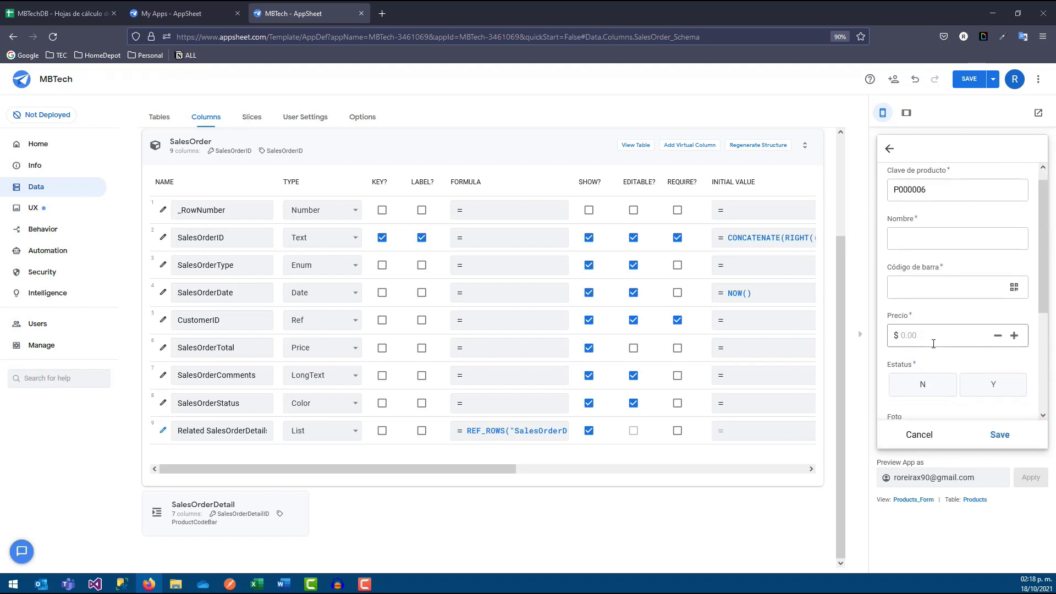
scroll(935, 362, down, 4)
click(964, 86)
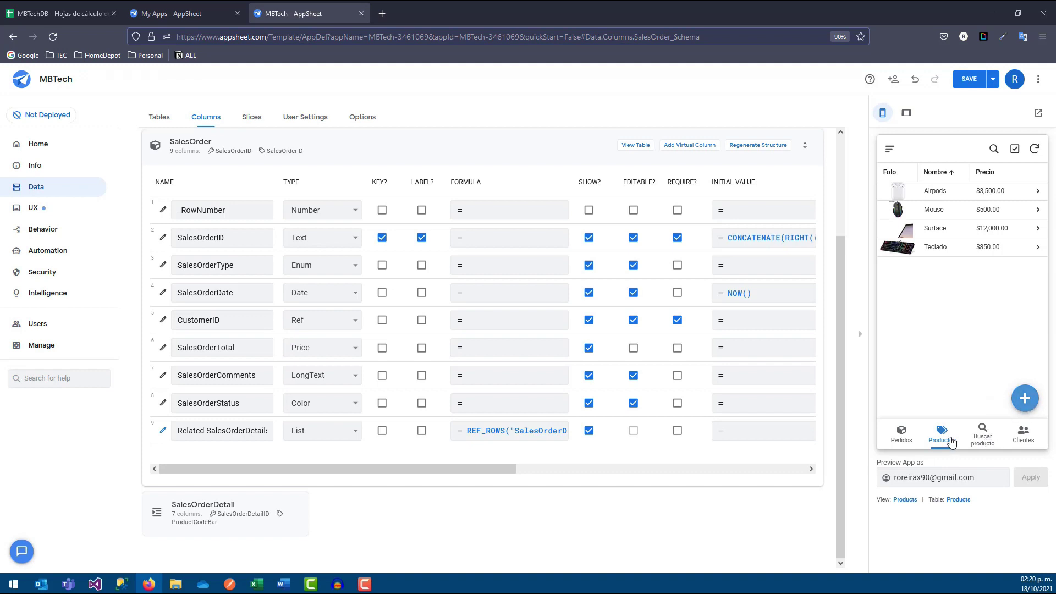
Start a new Pedidos order and try the S colours, trying black and then choosing red
click(899, 436)
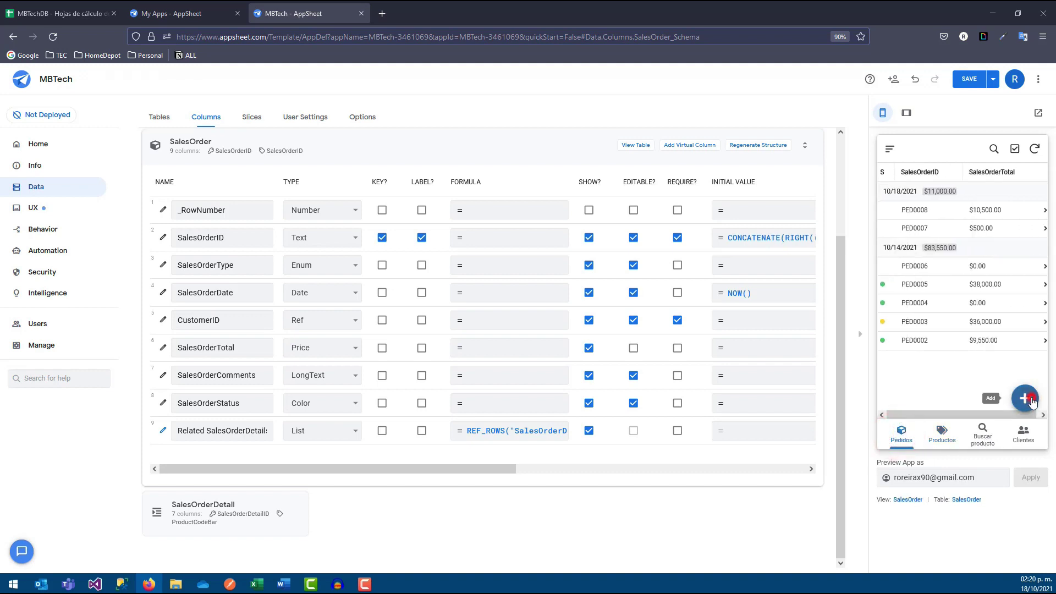
click(1028, 398)
scroll(1026, 404, down, 2)
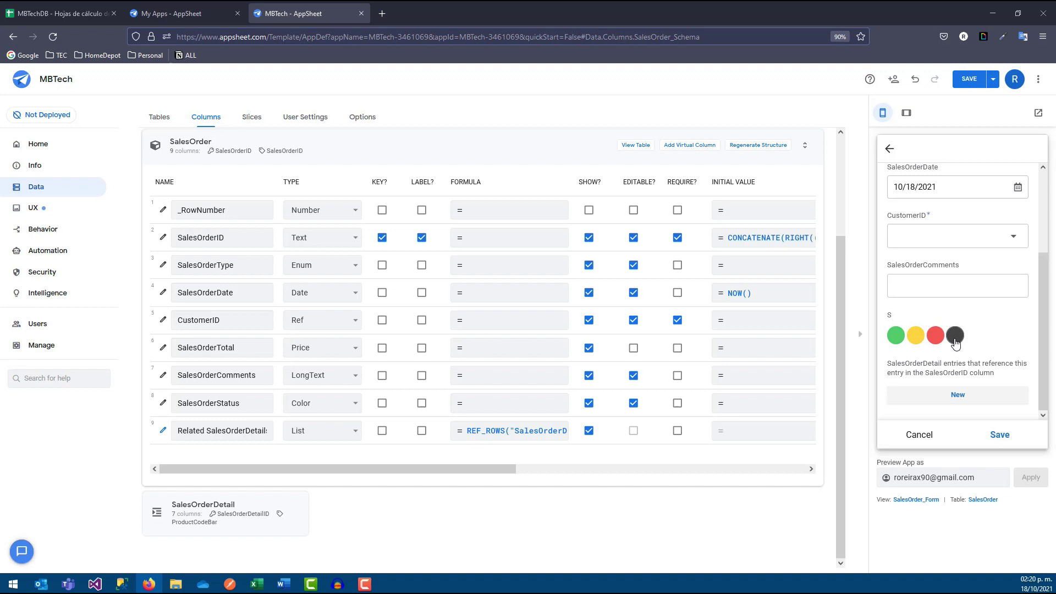
click(908, 340)
click(900, 339)
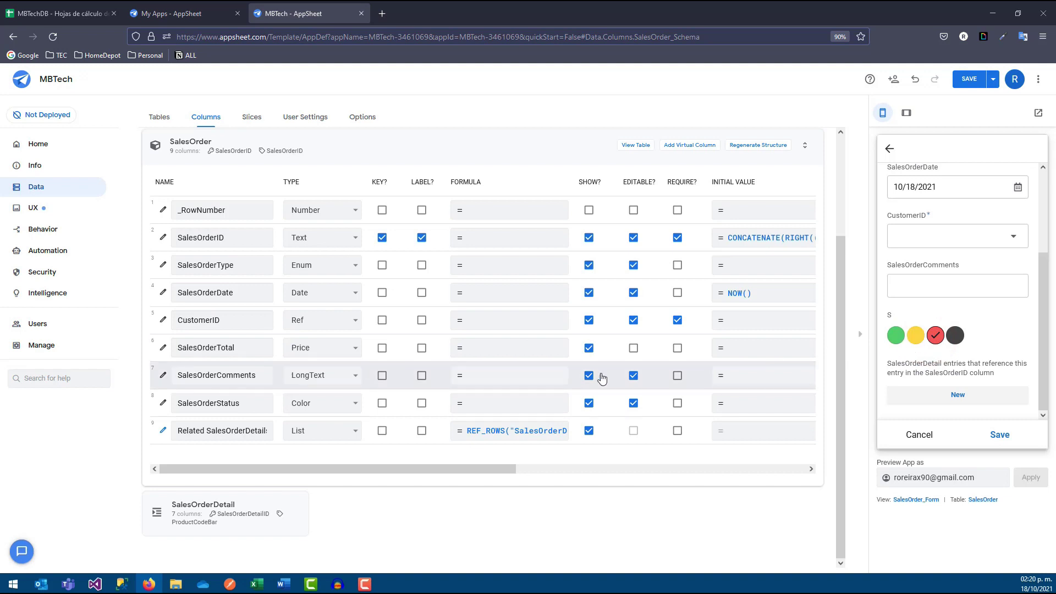
drag(502, 469, 542, 469)
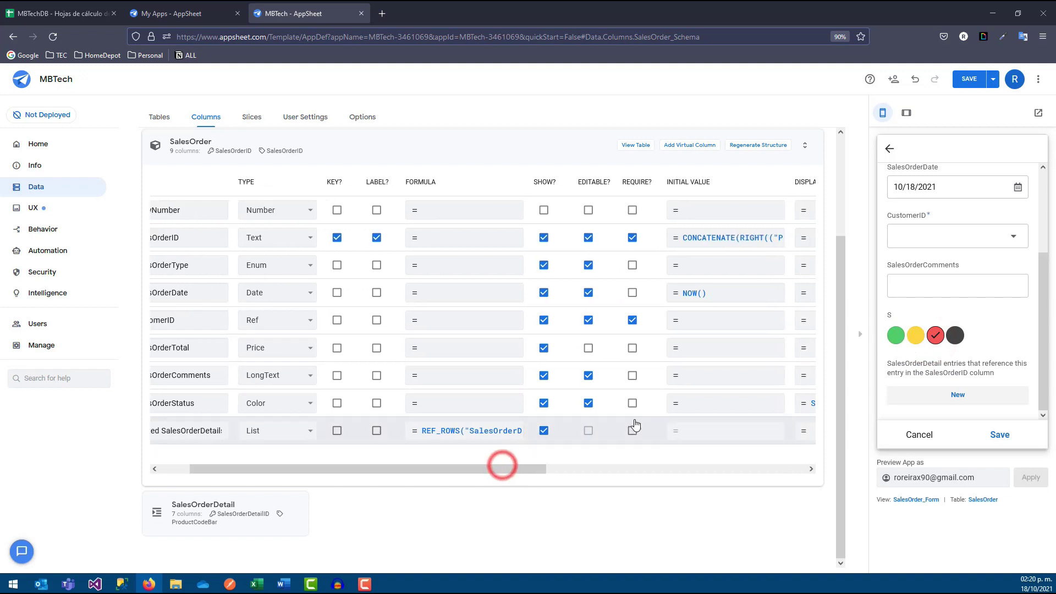
click(687, 404)
Set the SalesOrderStatus initial value to YELLOW and save the app
click(372, 159)
text(GRE)
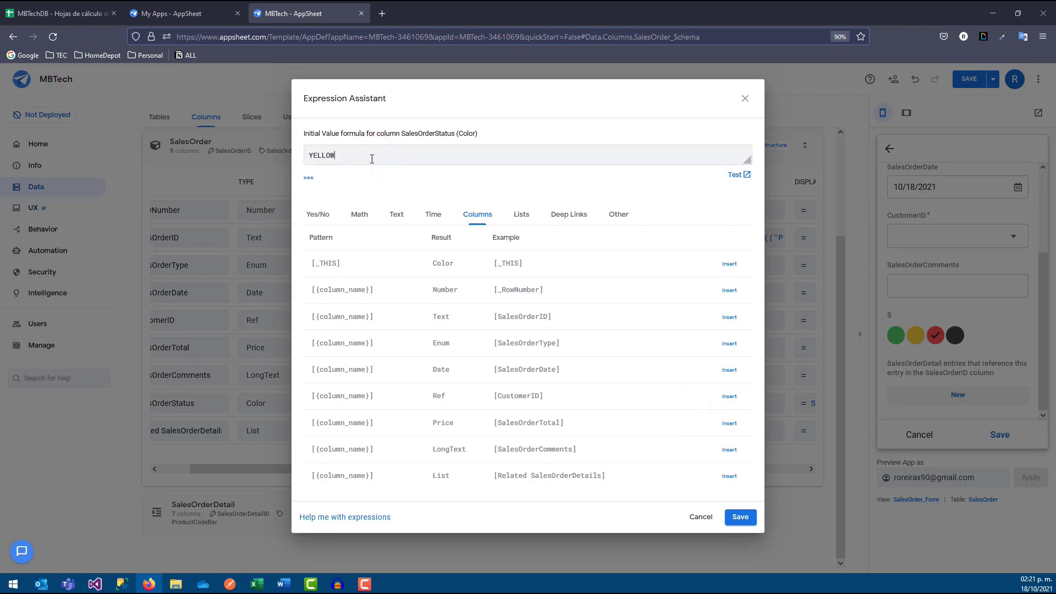
click(740, 518)
click(960, 84)
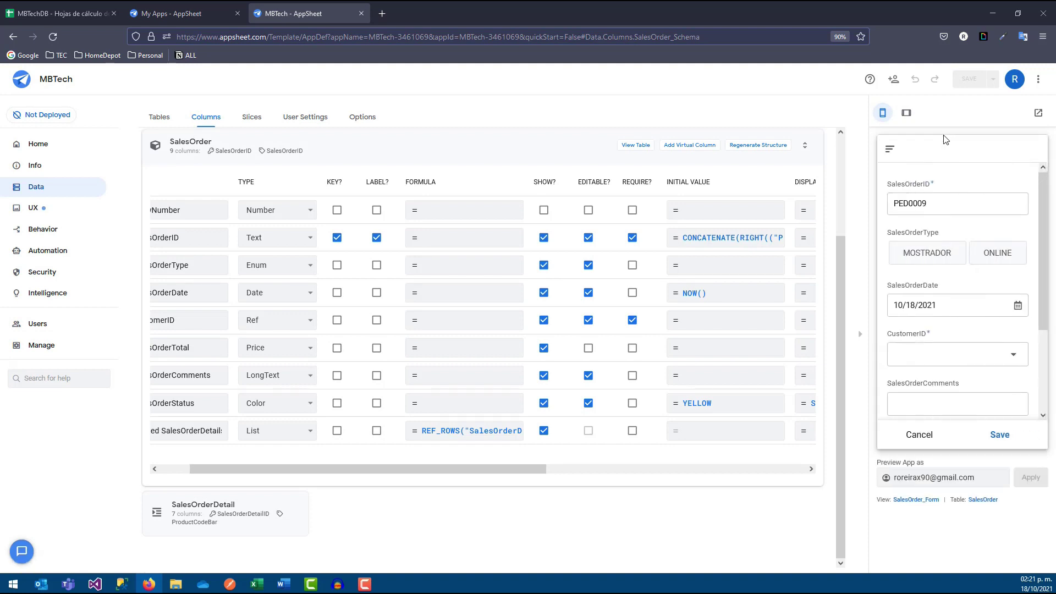
Open a new Pedidos order (PED0009) in the preview and check that S starts as YELLOW
click(921, 433)
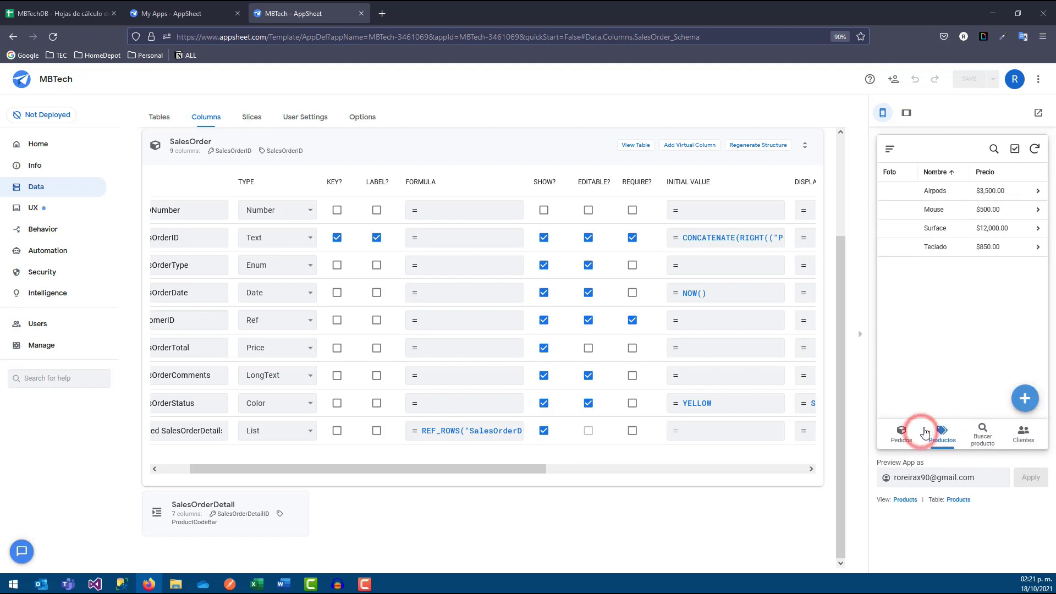
click(911, 440)
click(1024, 398)
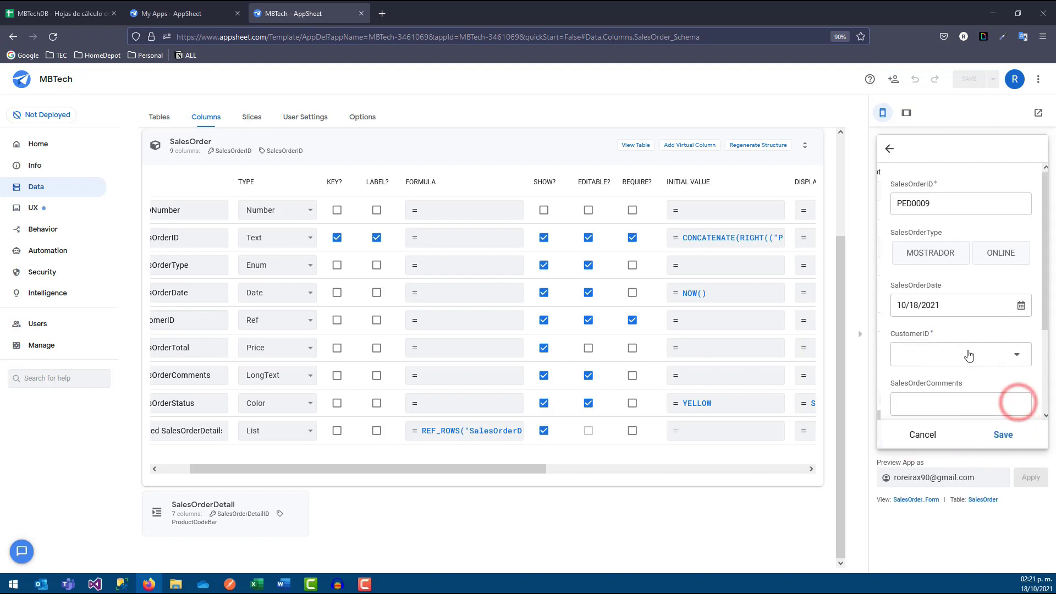
scroll(969, 355, down, 2)
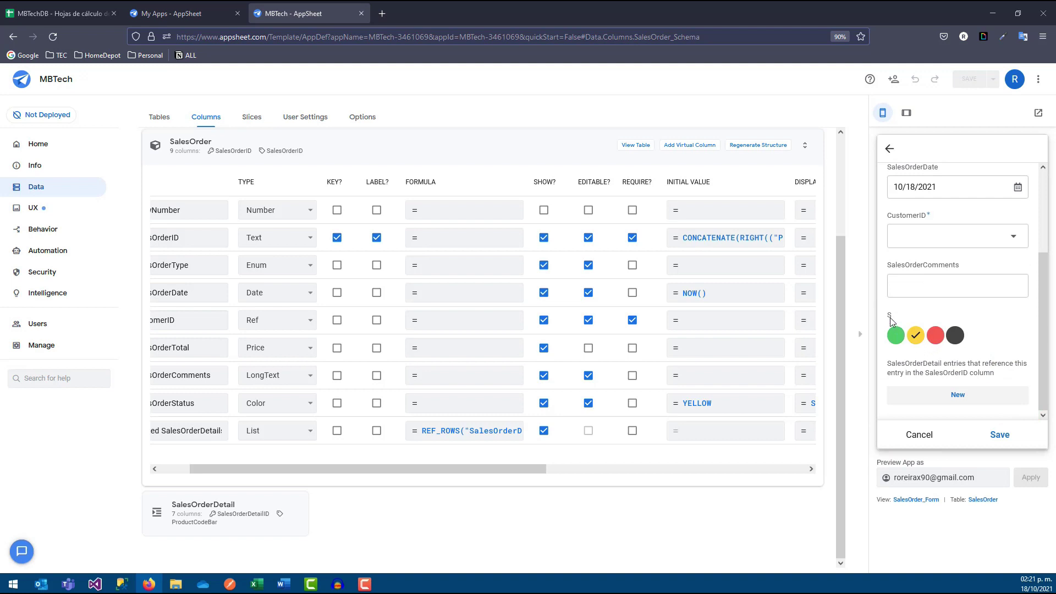